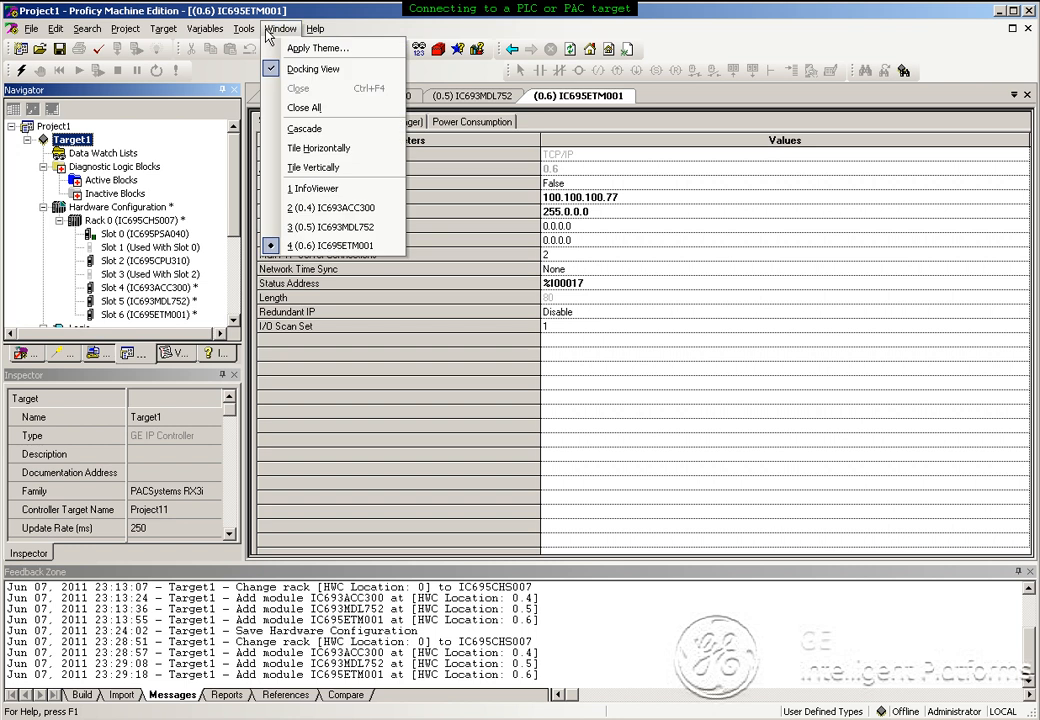
- Apply the Logic Developer PLC environment theme
left_click(318, 49)
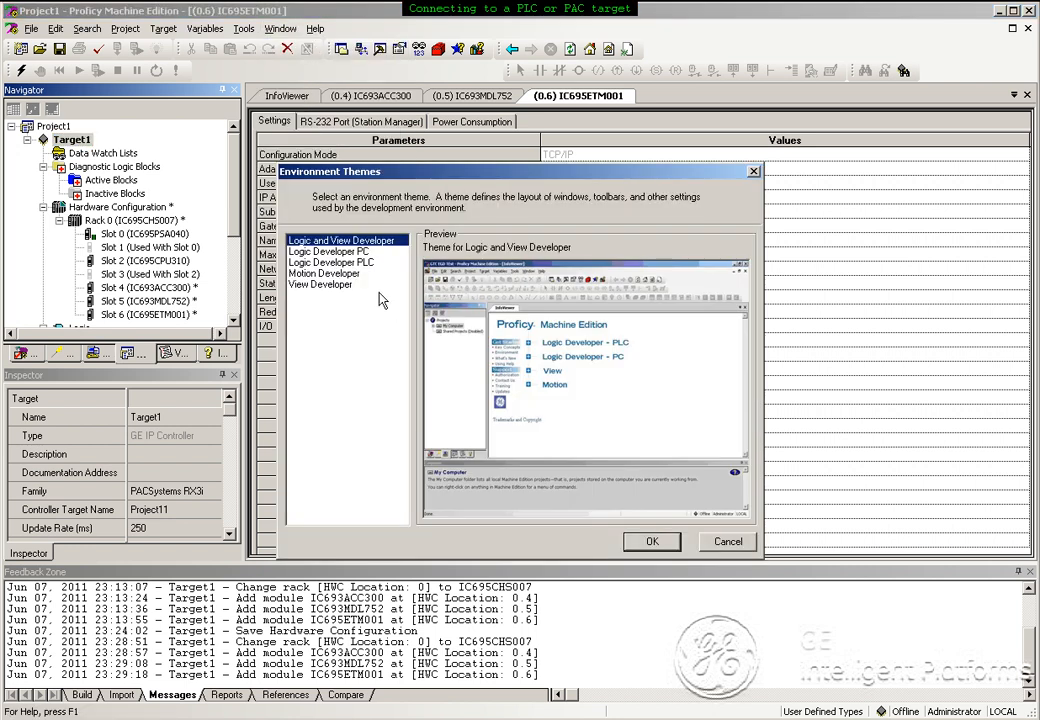
left_click(330, 263)
left_click(650, 540)
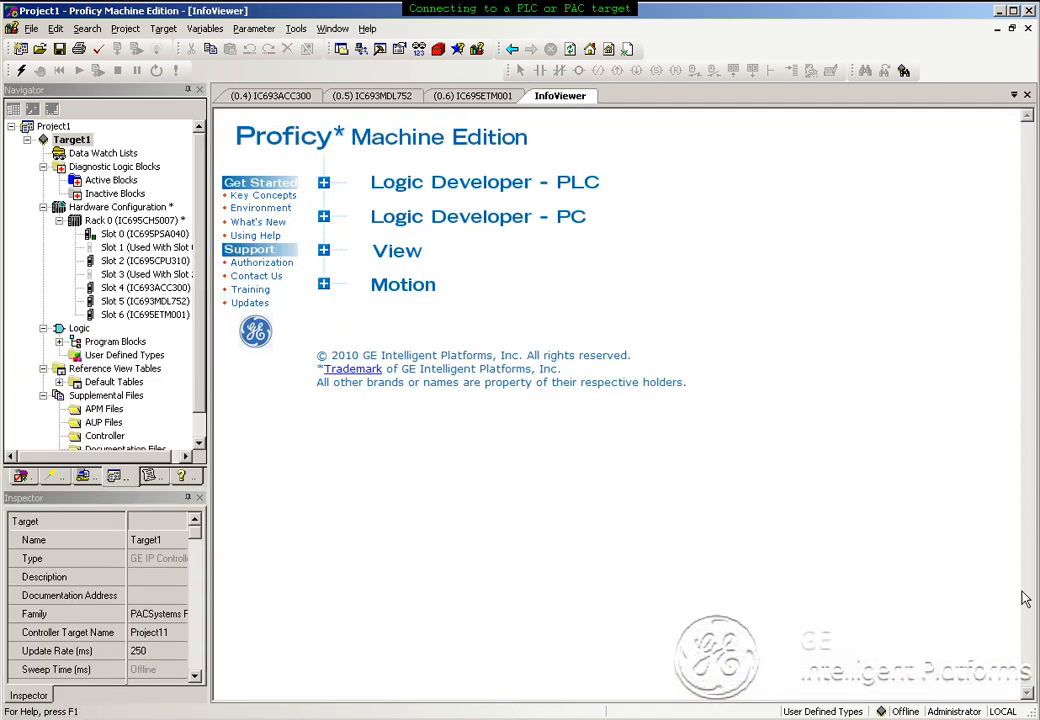
- Enlarge the Inspector to show all target properties and set Target1's physical port to COM3
left_click_drag(146, 487, 146, 362)
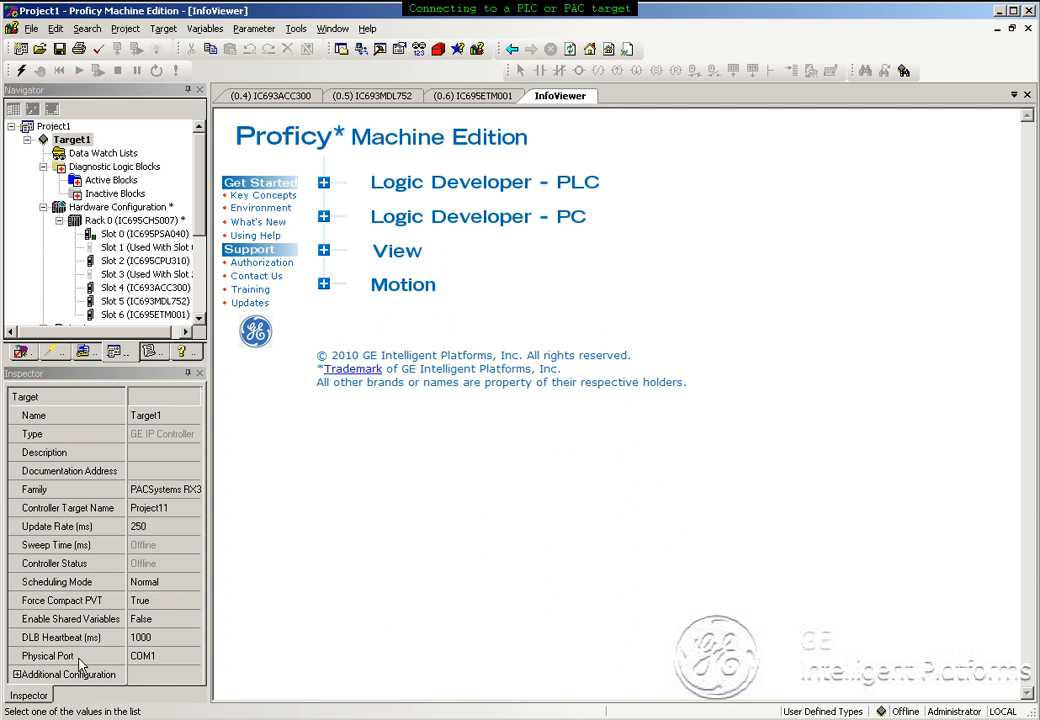
left_click(192, 656)
left_click(177, 697)
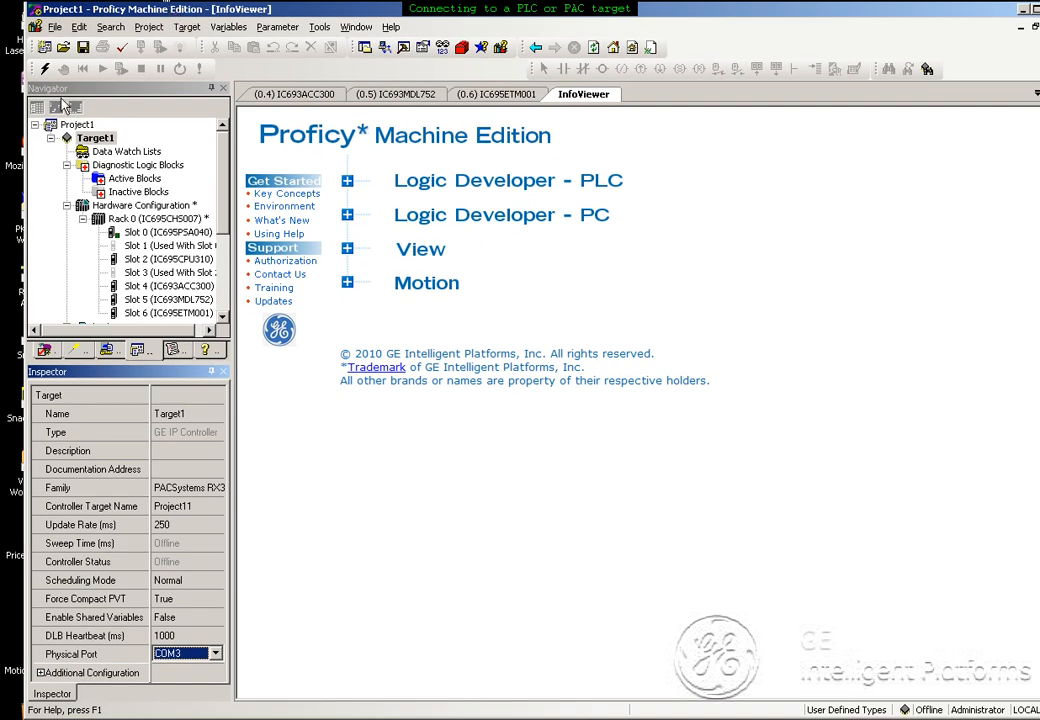
- Check in the Windows Device Manager which COM port number the Prolific USB-to-Serial adapter uses, and close the system windows
right_click(4, 74)
left_click(10, 230)
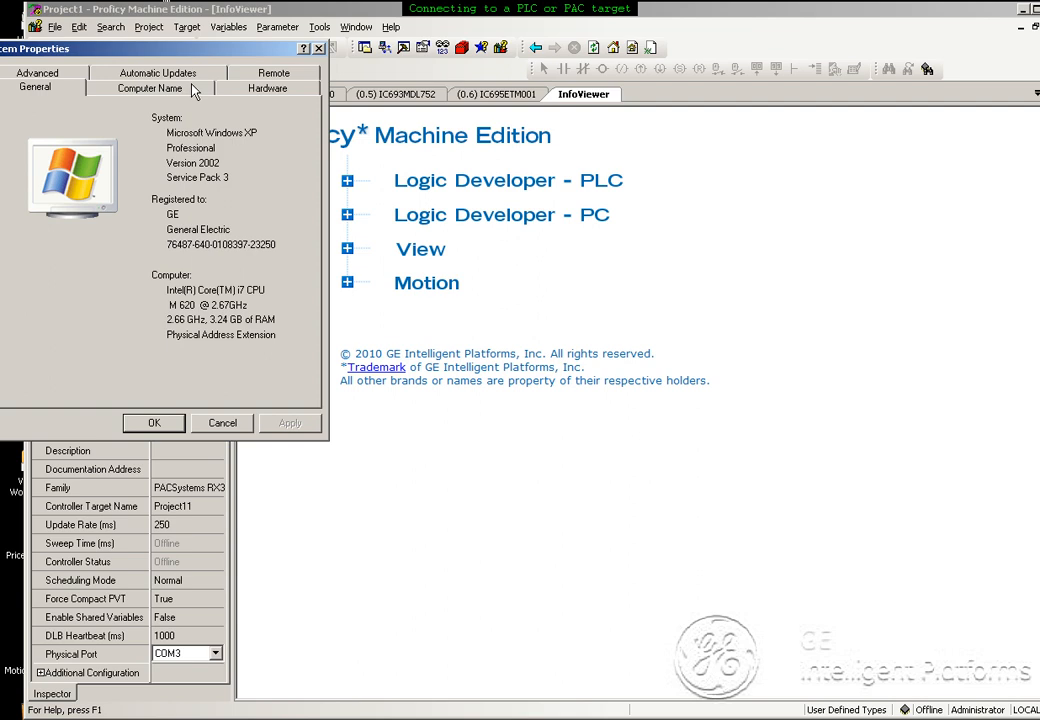
left_click(220, 84)
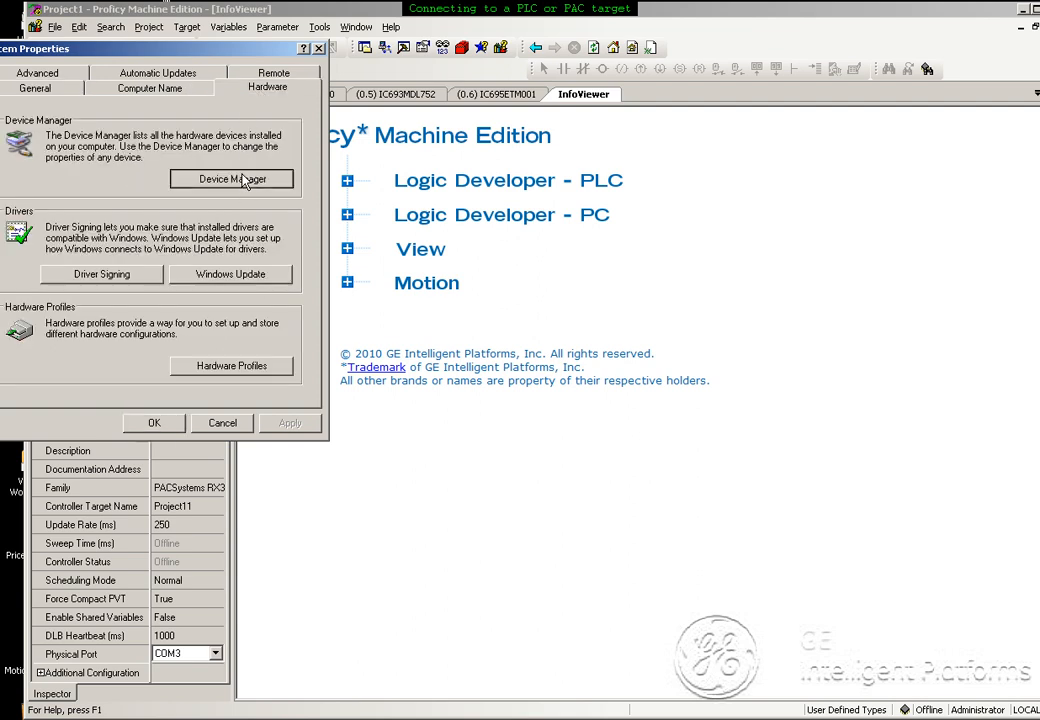
left_click(243, 178)
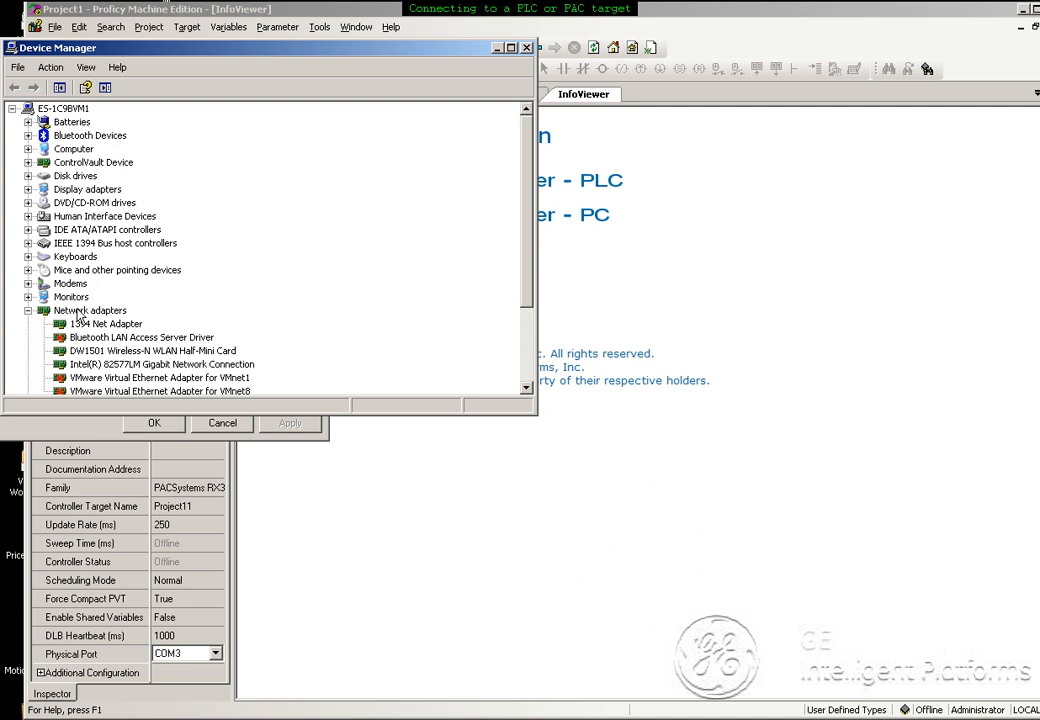
left_click(28, 310)
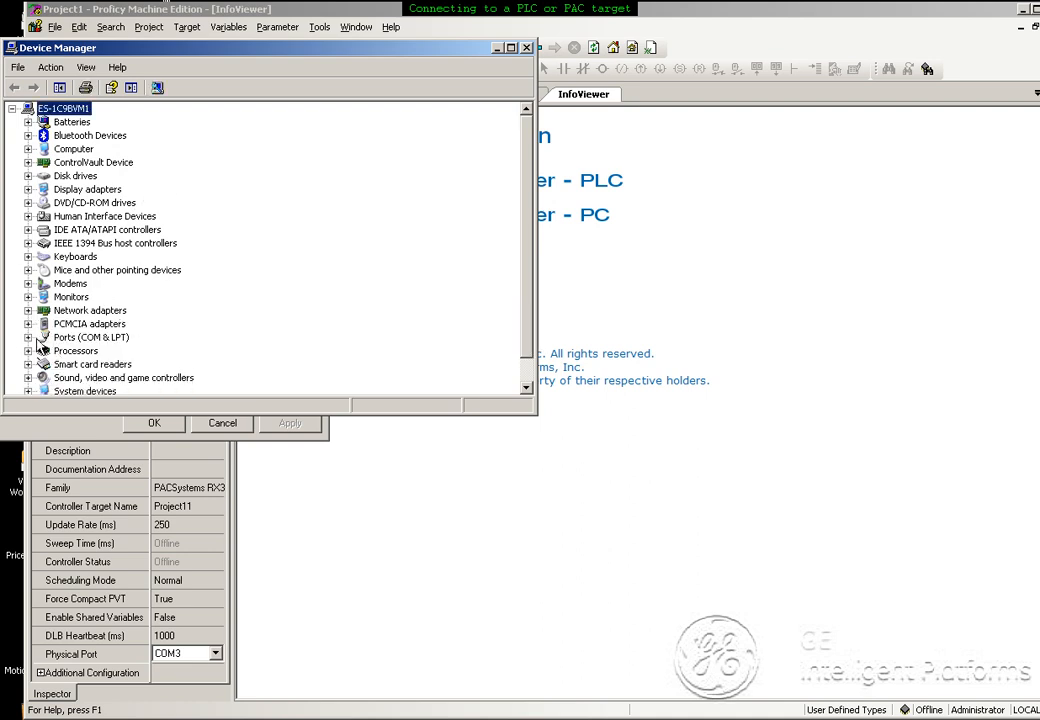
left_click(28, 337)
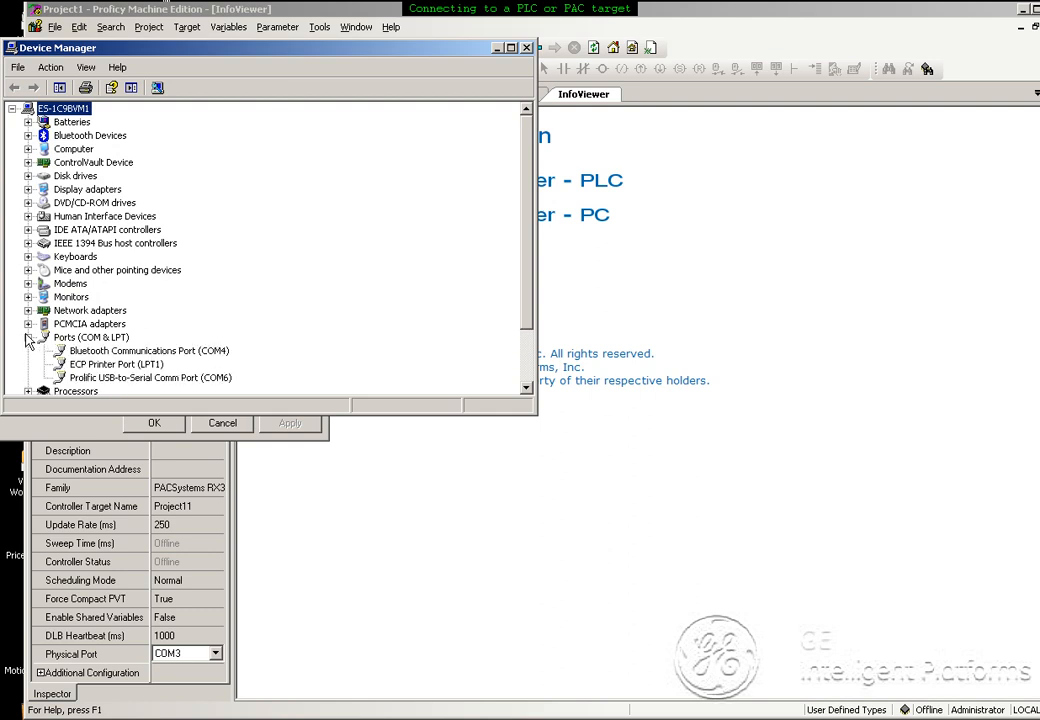
scroll(70, 318, "down", 1)
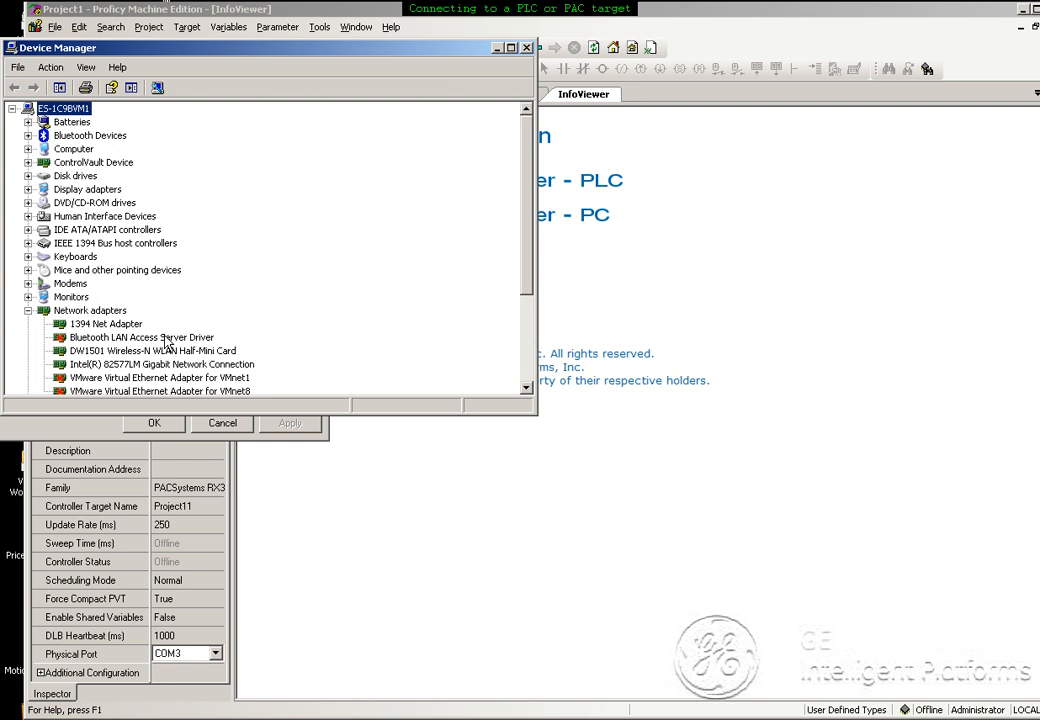
left_click(28, 311)
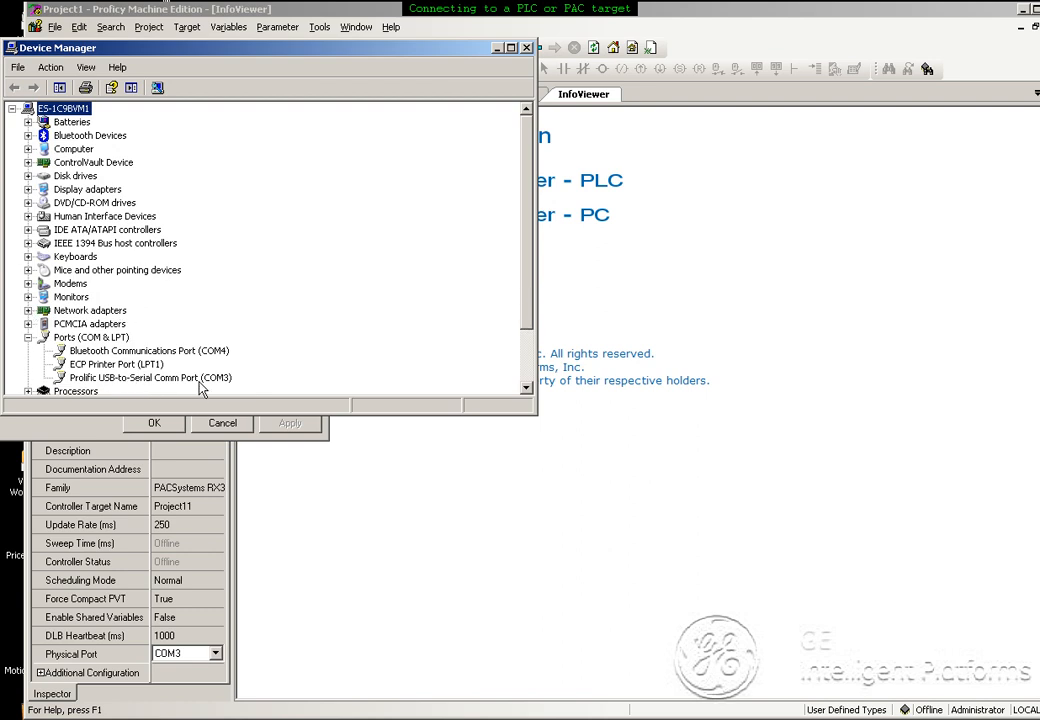
left_click(527, 48)
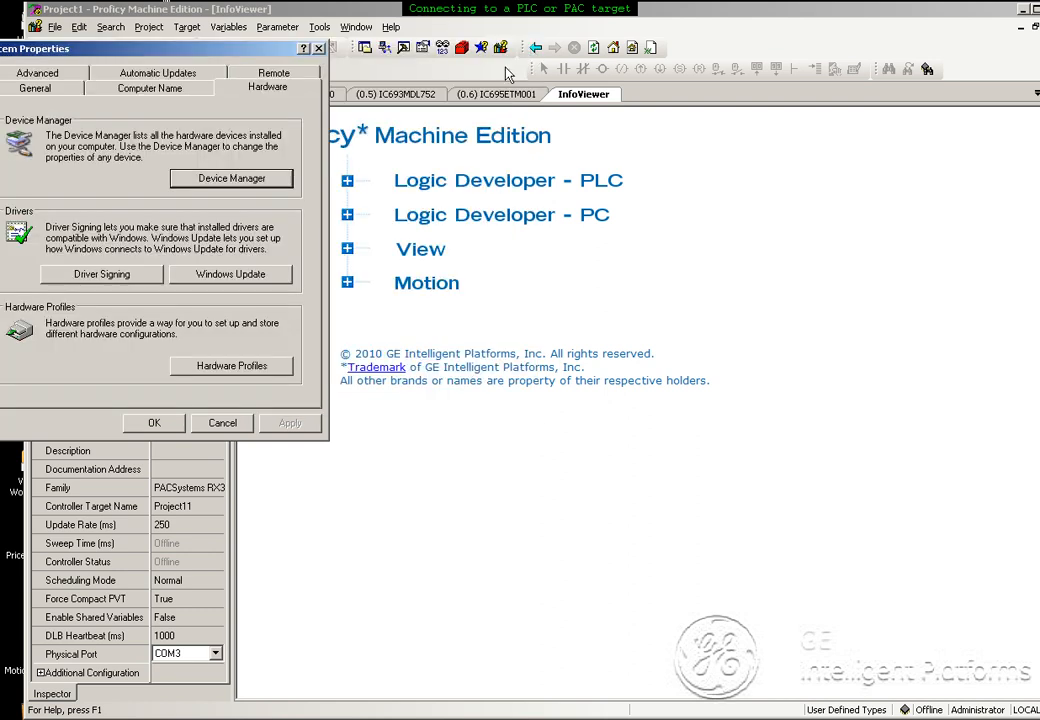
key("Escape")
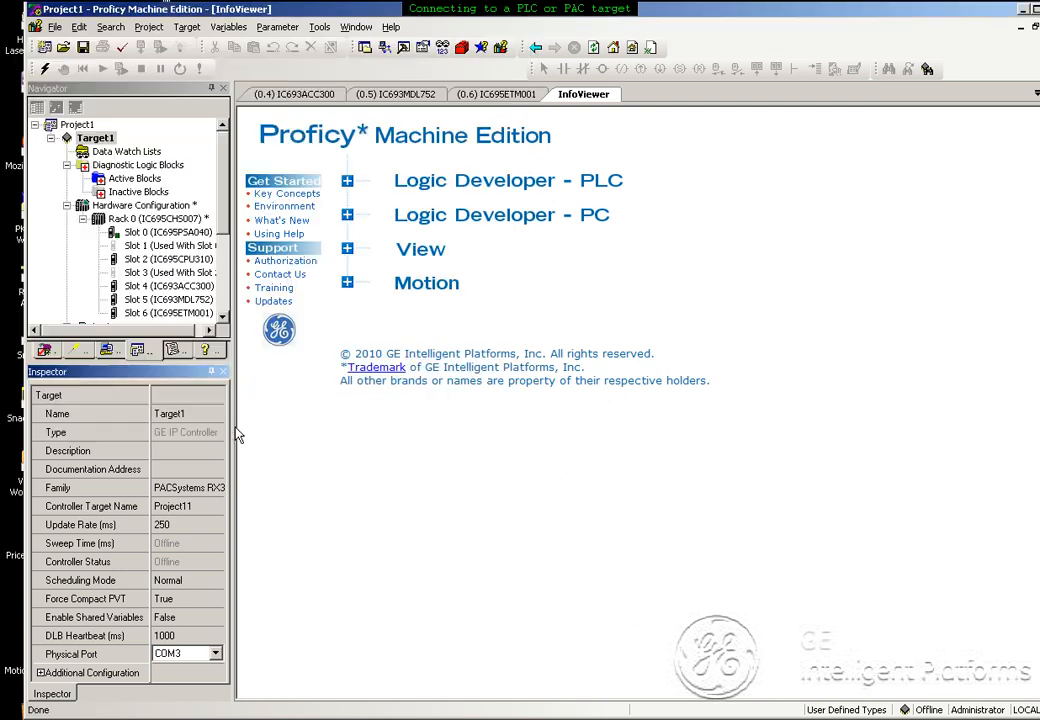
left_click(215, 653)
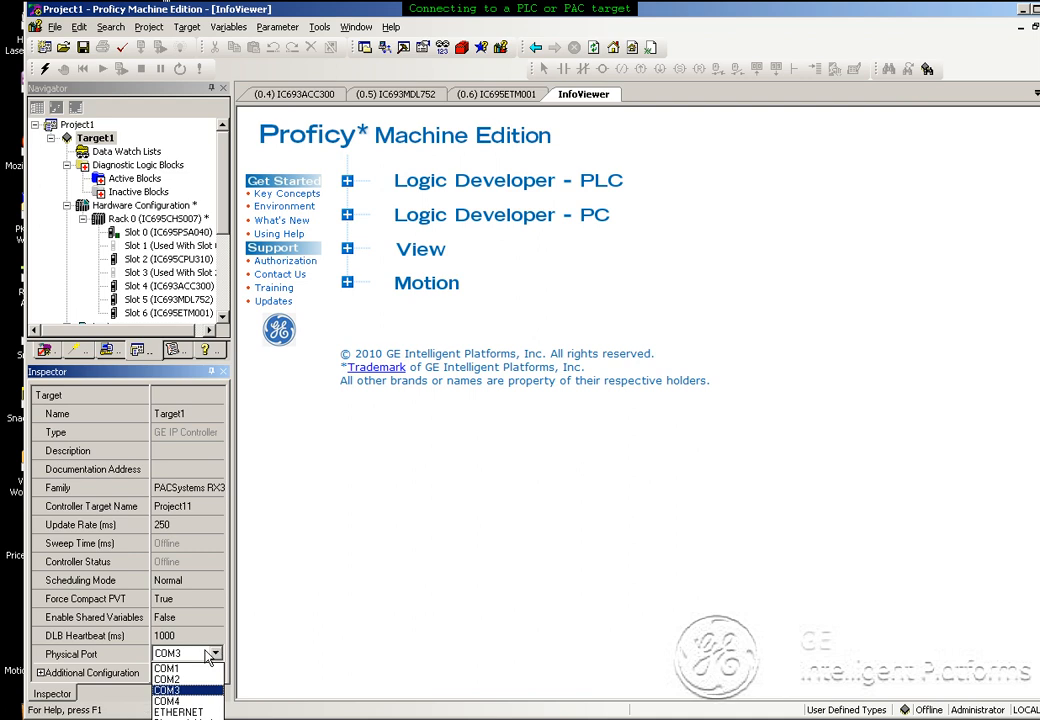
left_click(180, 719)
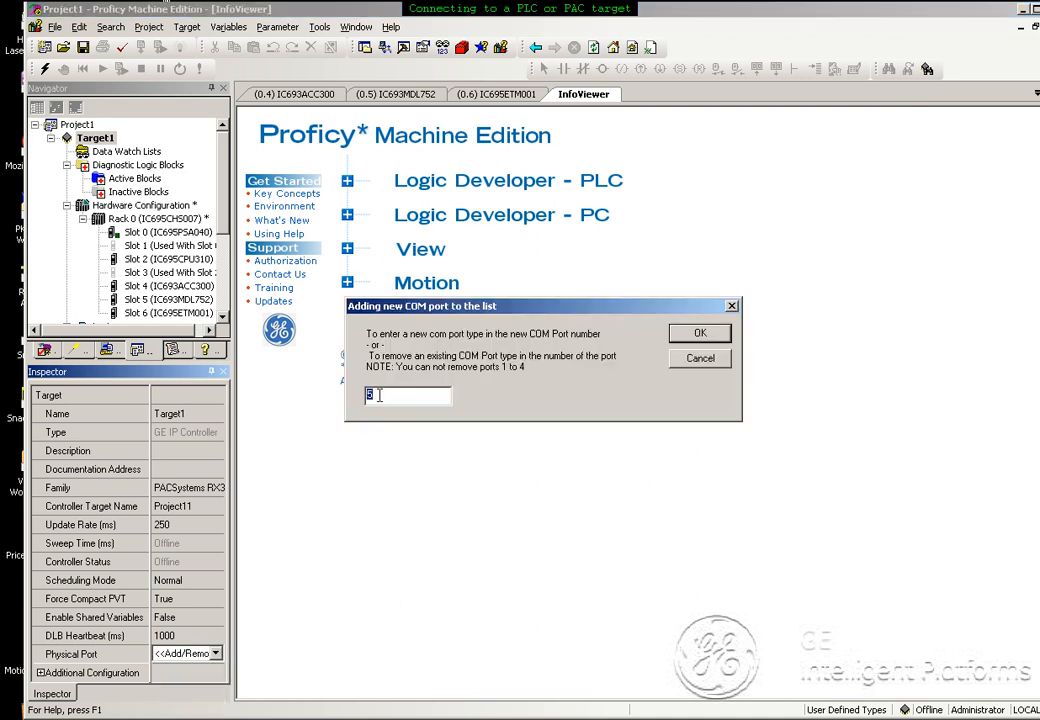
left_click(684, 360)
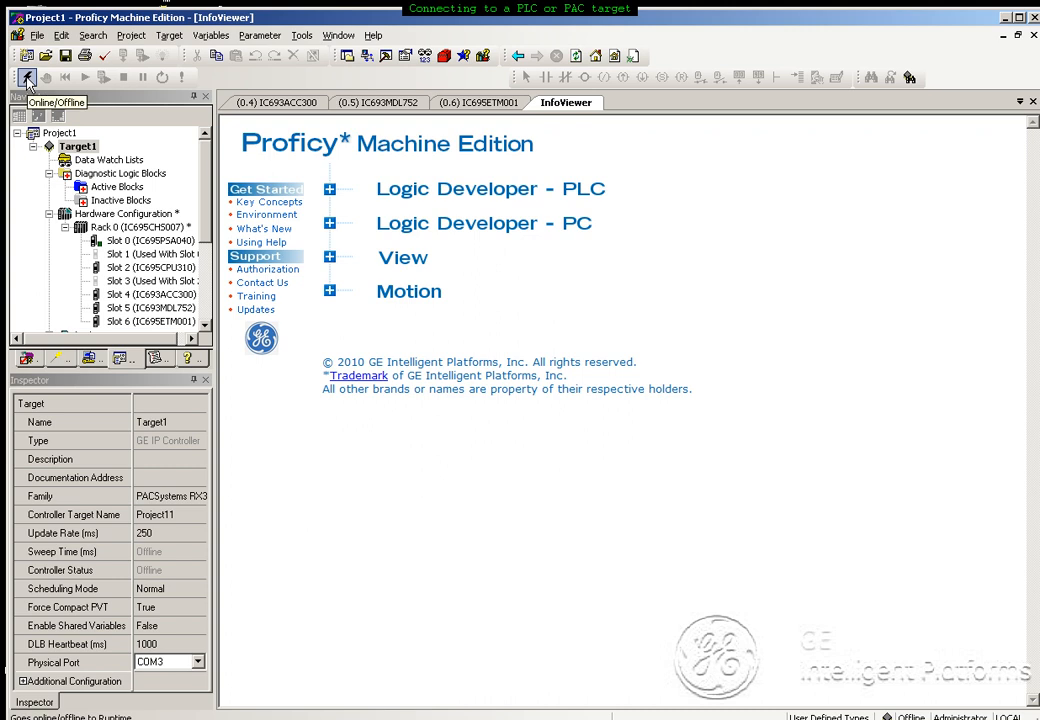
- Collapse Target1 in the project tree and take it online with the controller
left_click(33, 146)
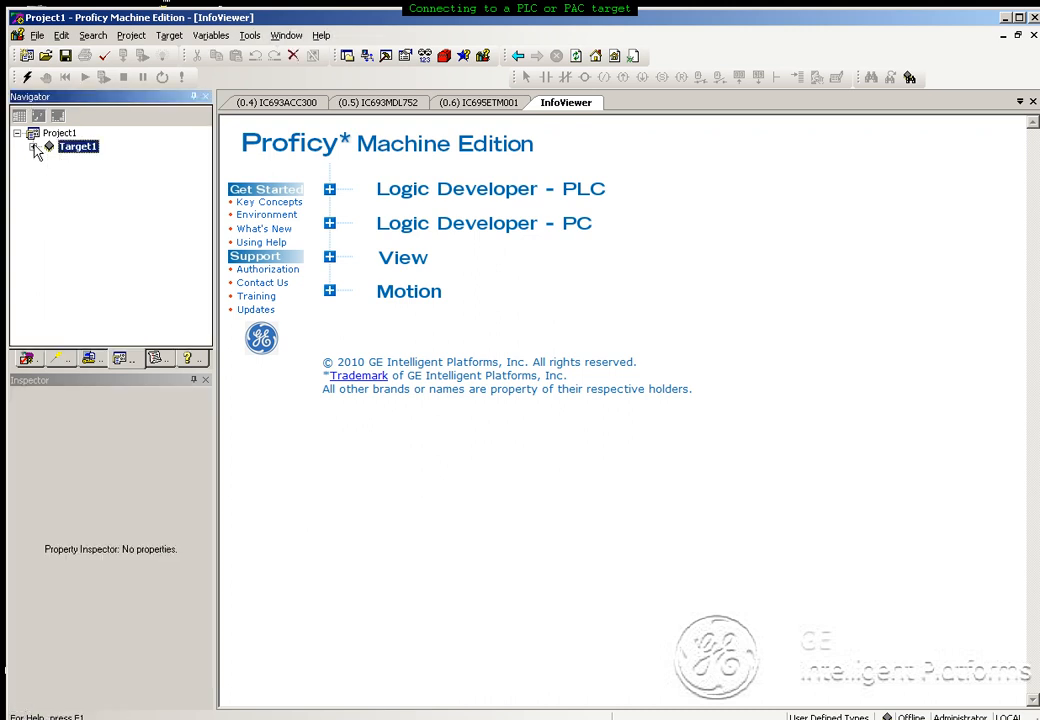
right_click(64, 147)
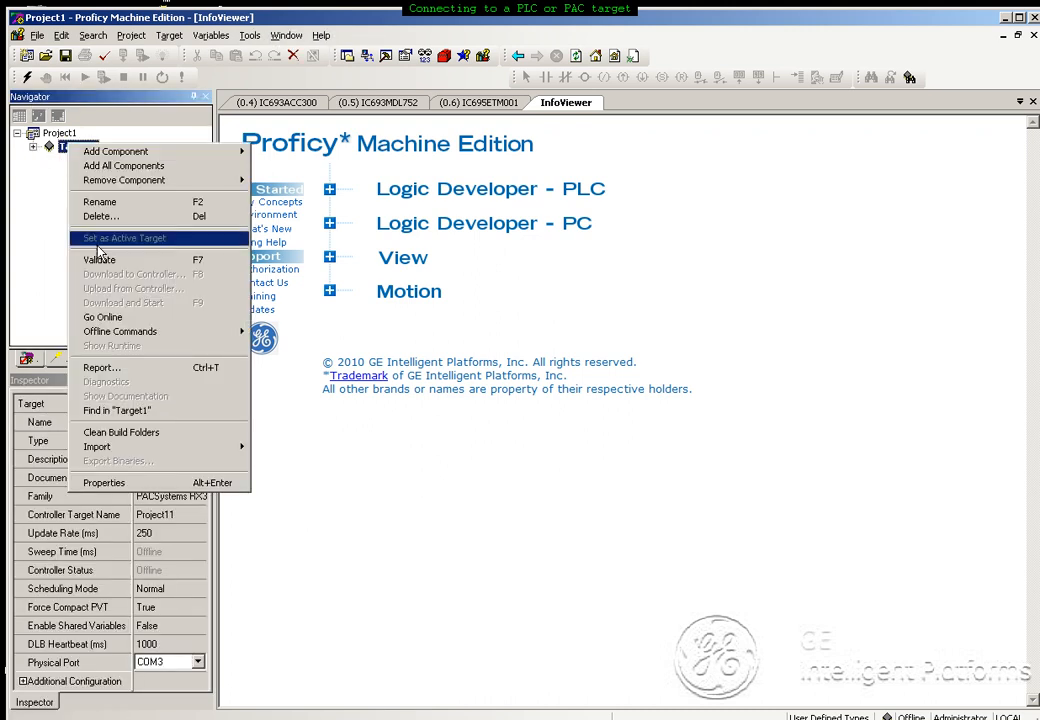
left_click(27, 77)
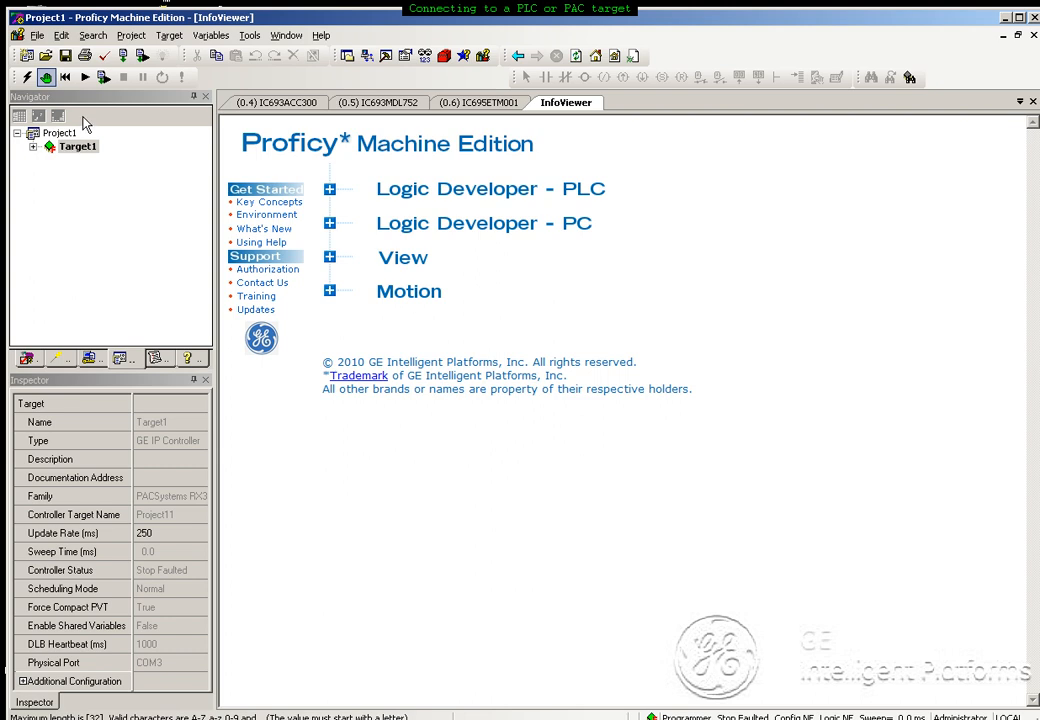
- Download only the hardware configuration and motion to the controller, without logic or writing to flash memory, continuing despite the target name mismatch
left_click(123, 56)
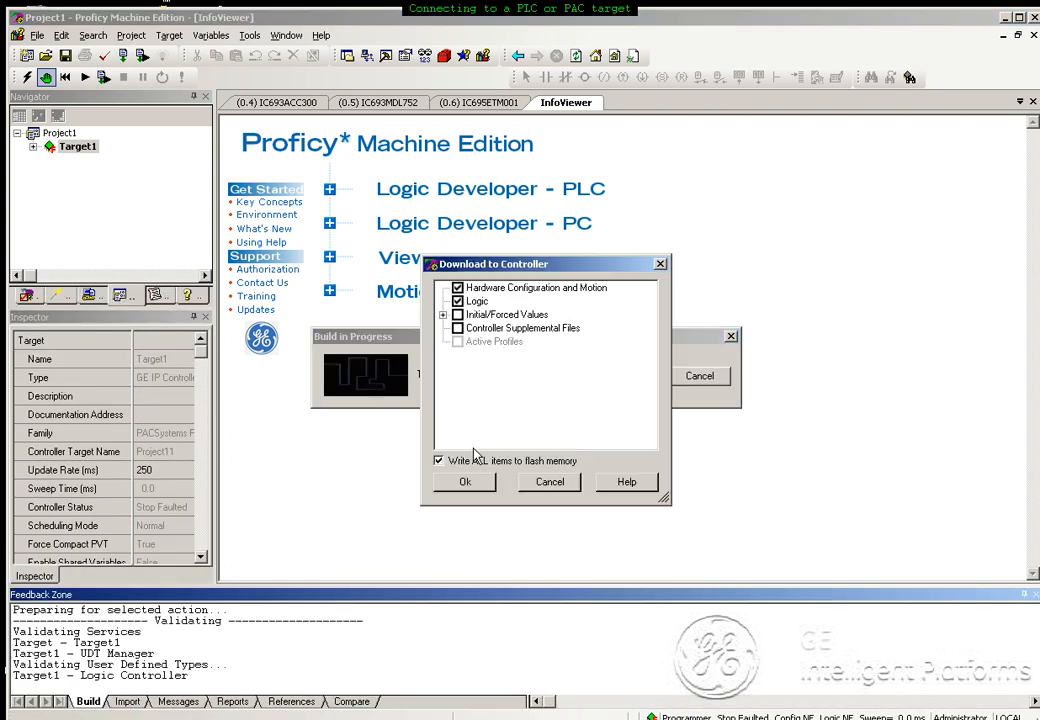
left_click(466, 303)
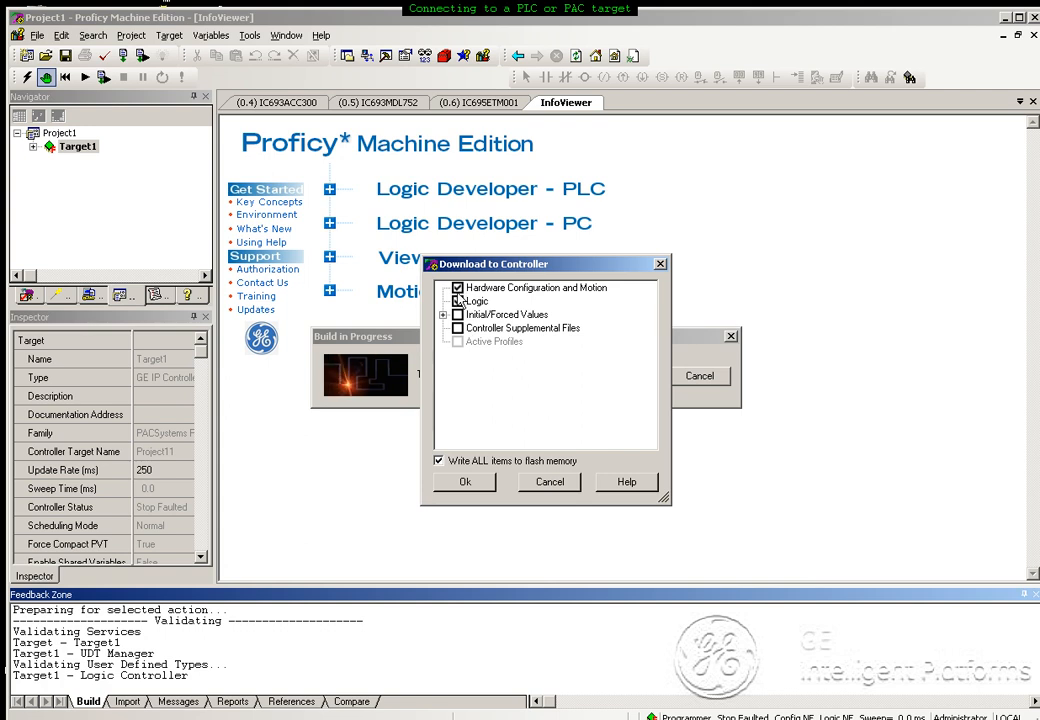
left_click(439, 462)
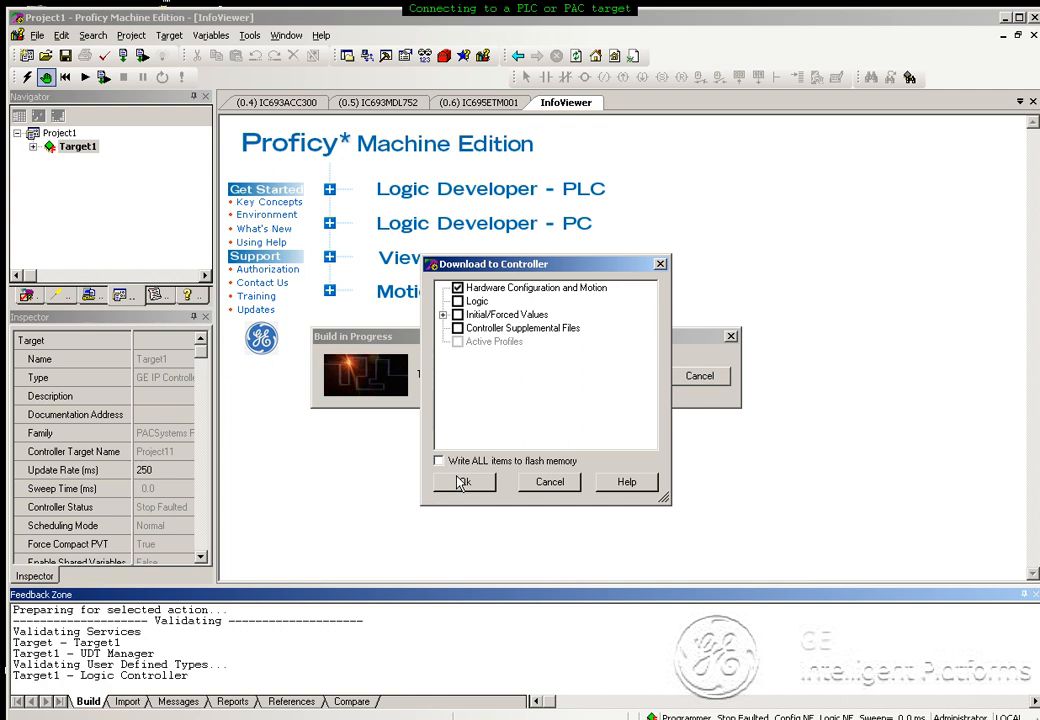
left_click(462, 482)
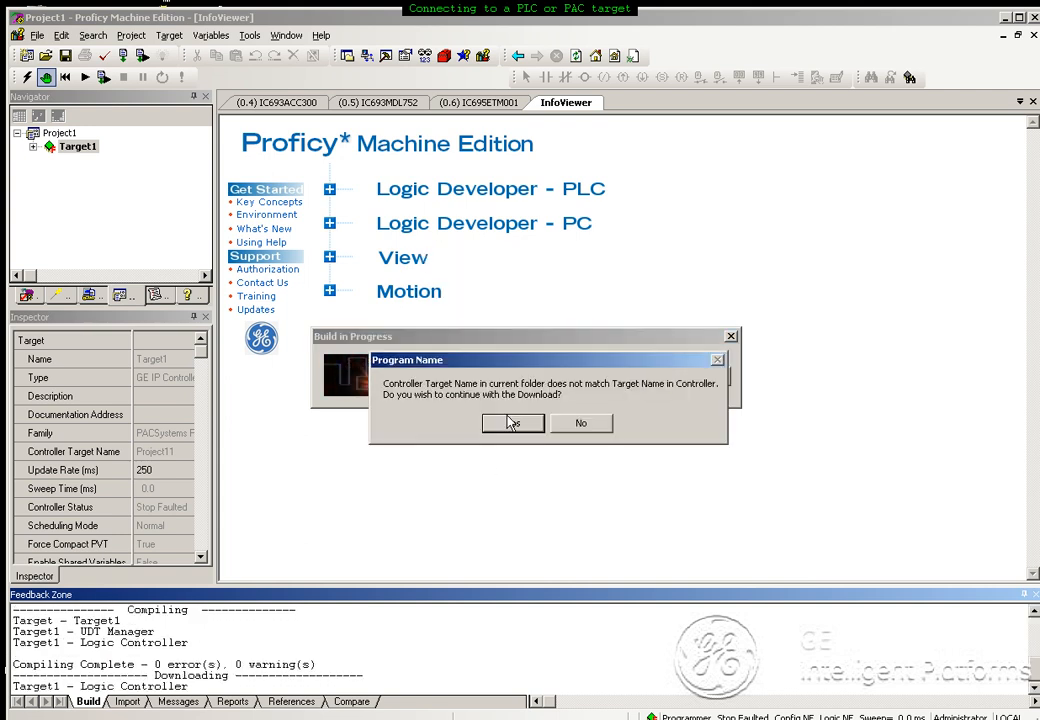
left_click(507, 426)
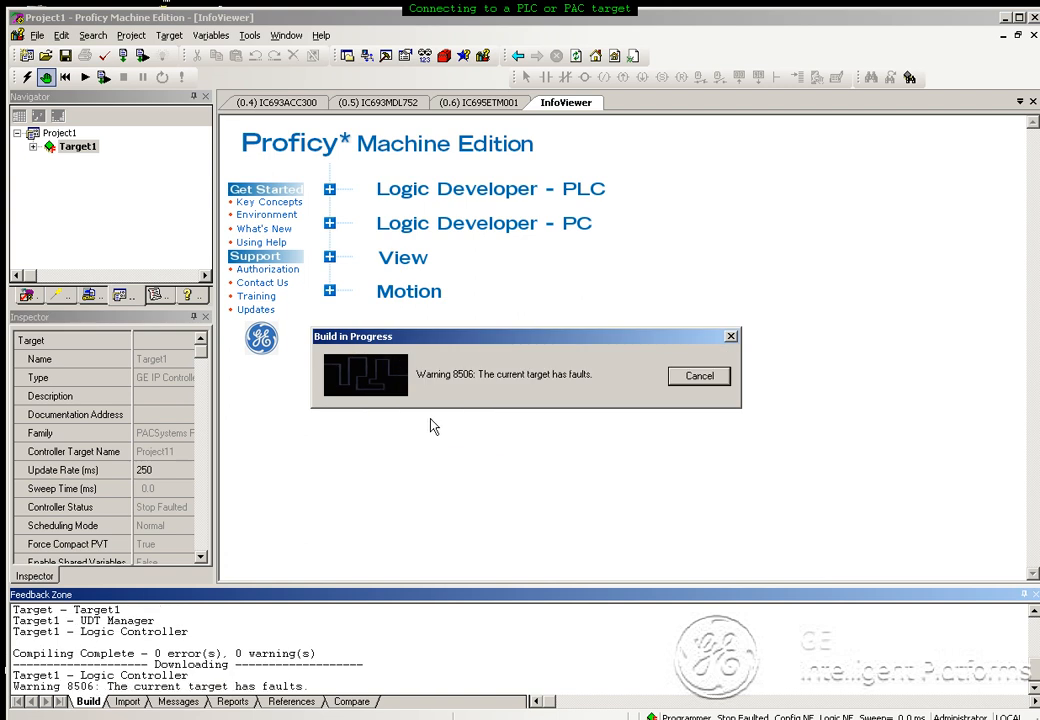
left_click(514, 441)
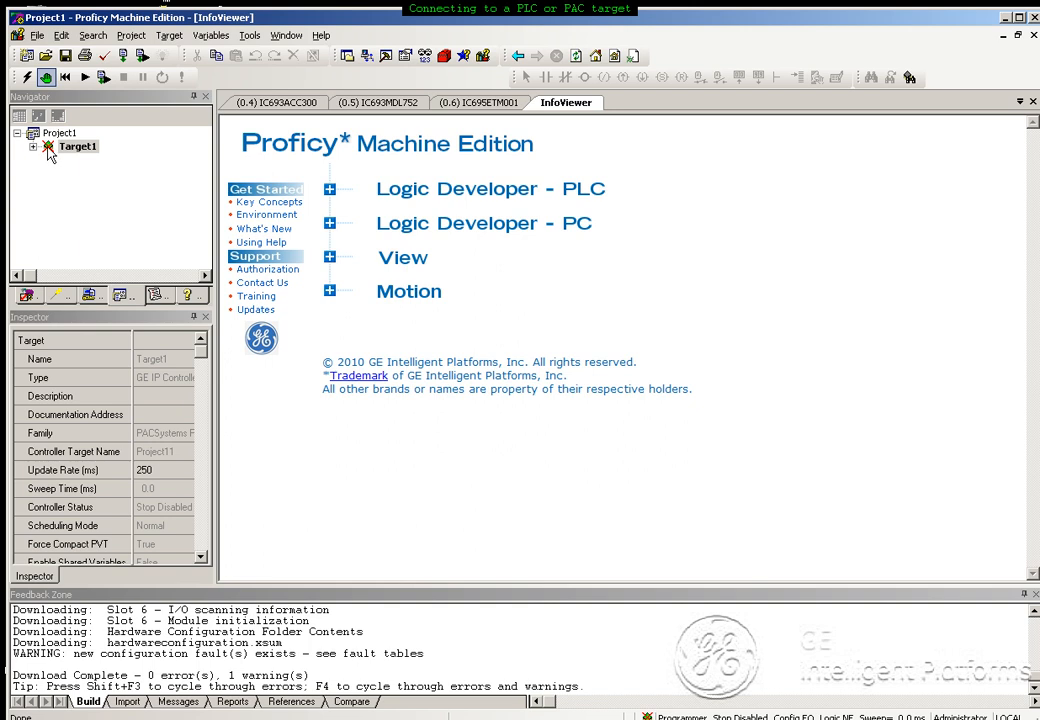
right_click(70, 147)
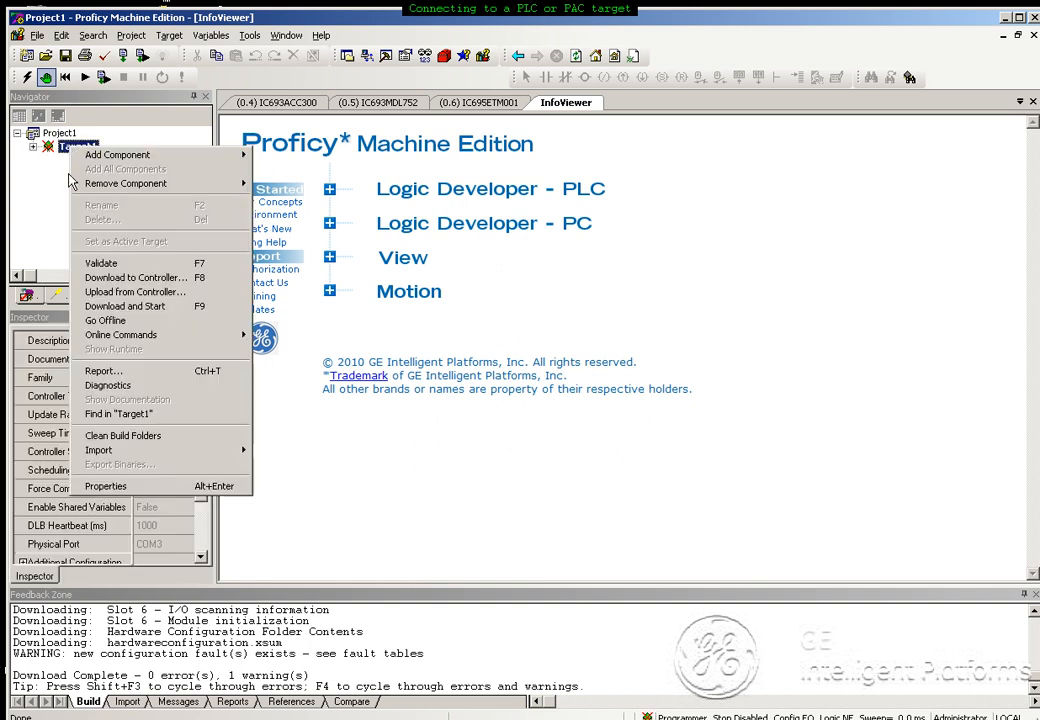
left_click(150, 371)
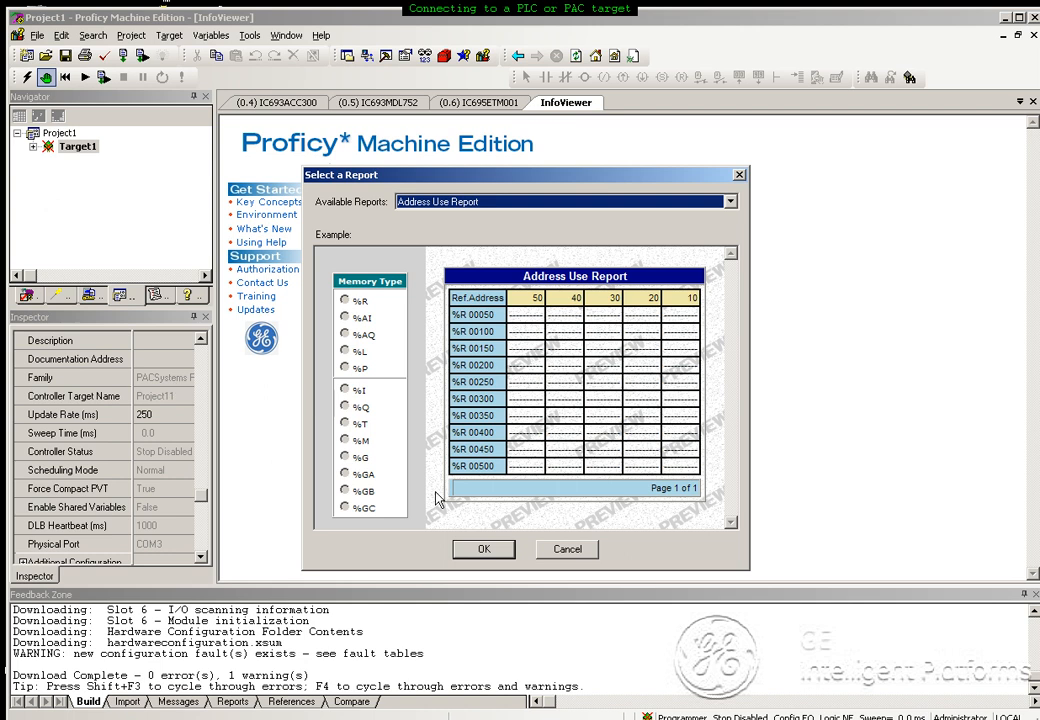
left_click(558, 552)
- Clear the controller fault table in Target1's diagnostics and display the I/O fault table
right_click(85, 146)
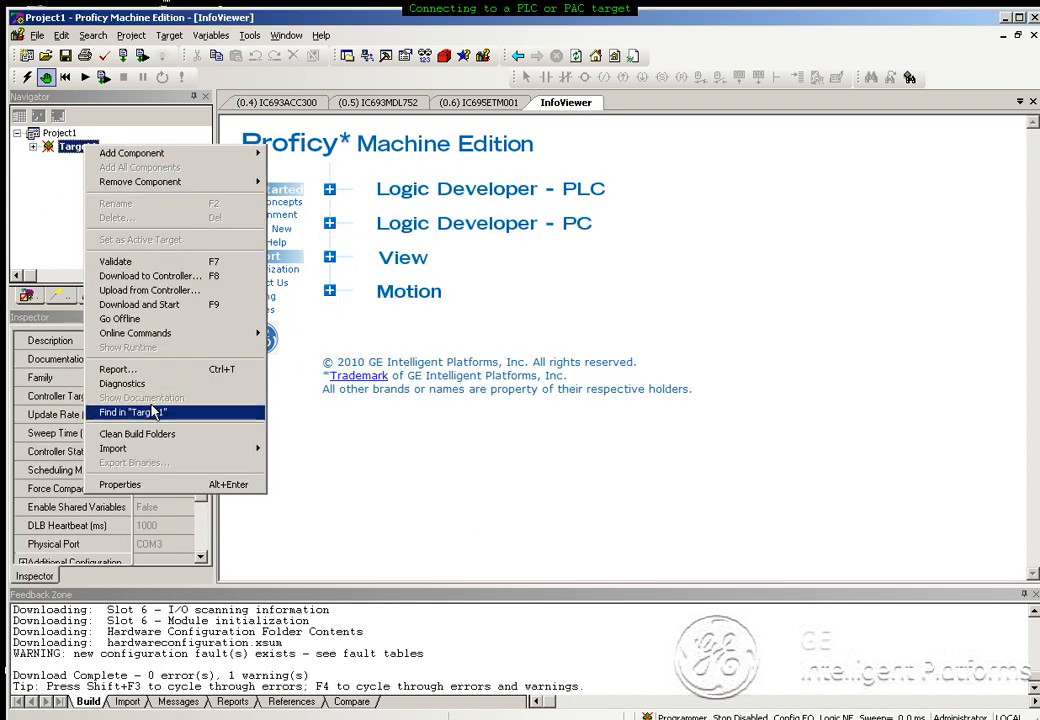
left_click(153, 386)
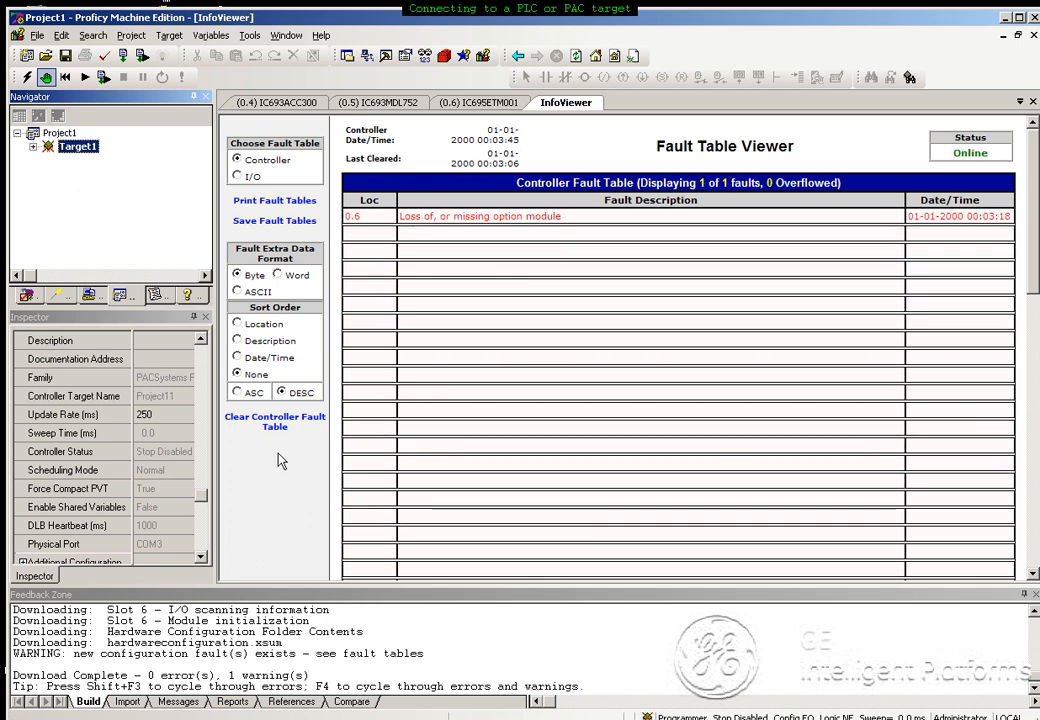
left_click(282, 427)
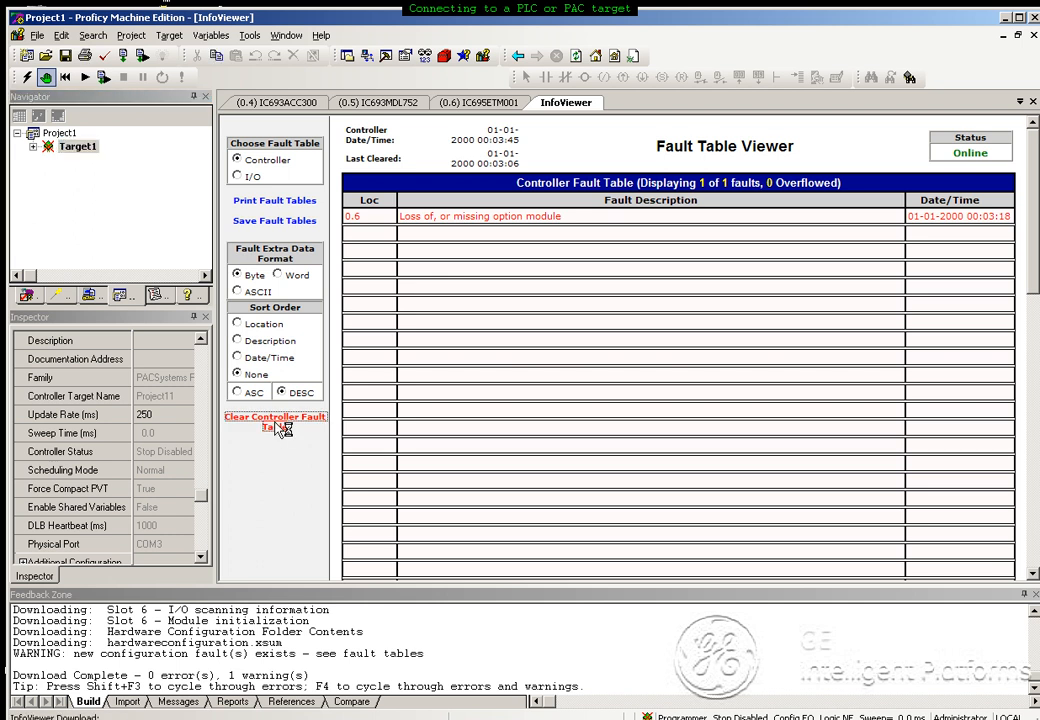
left_click(529, 436)
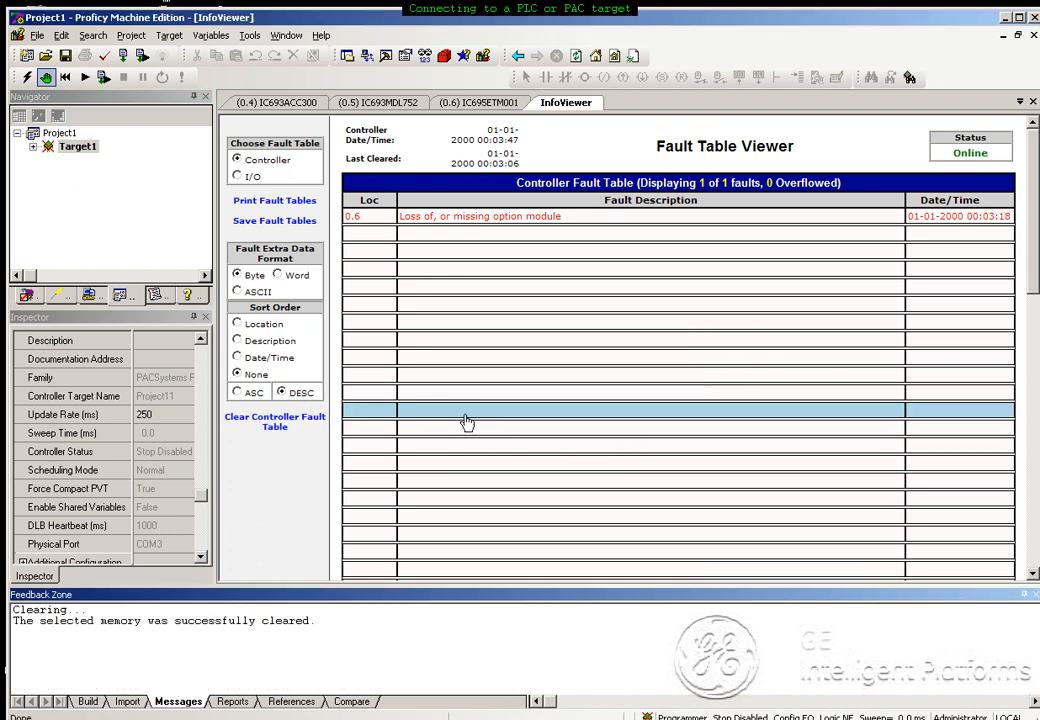
left_click(237, 176)
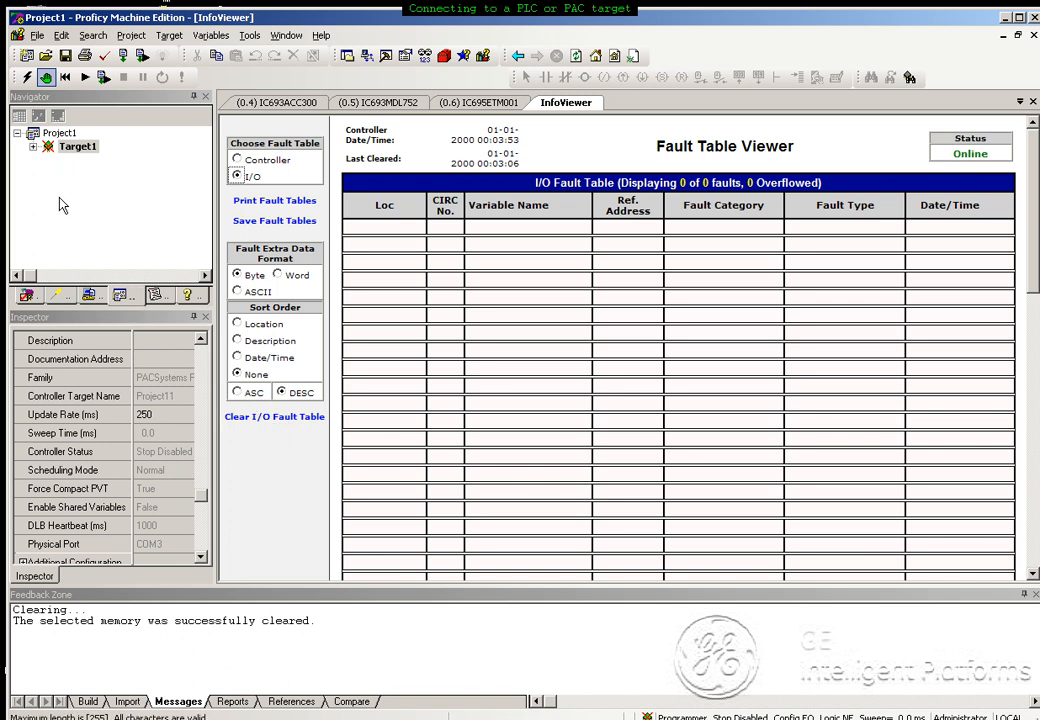
left_click(27, 78)
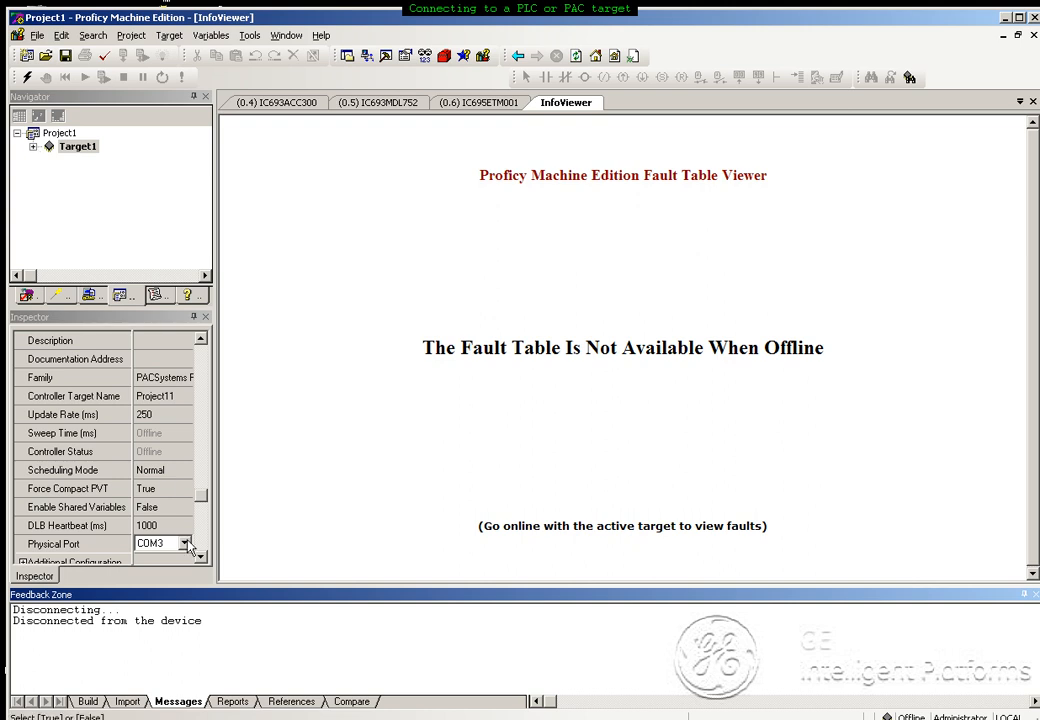
right_click(74, 150)
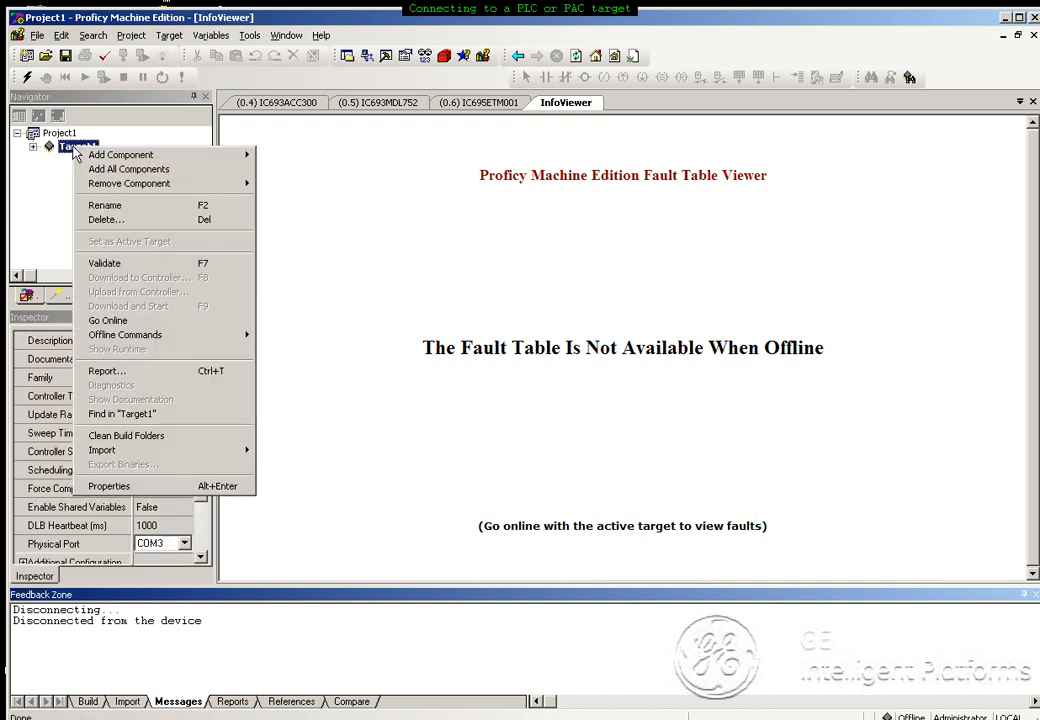
mouse_move(124, 341)
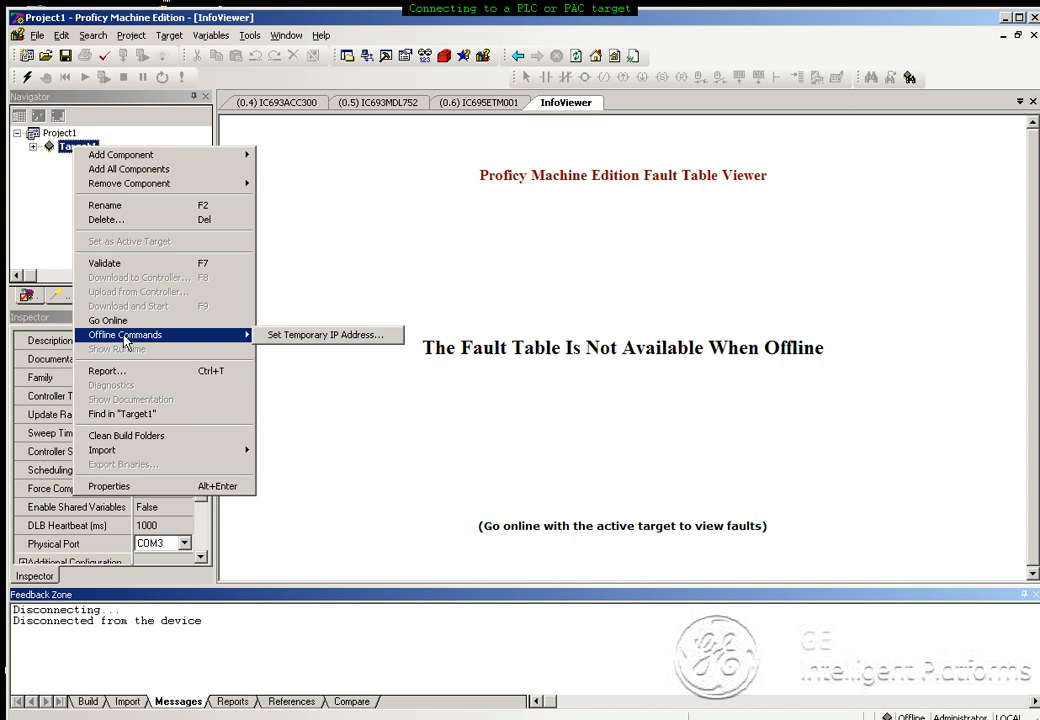
left_click(298, 337)
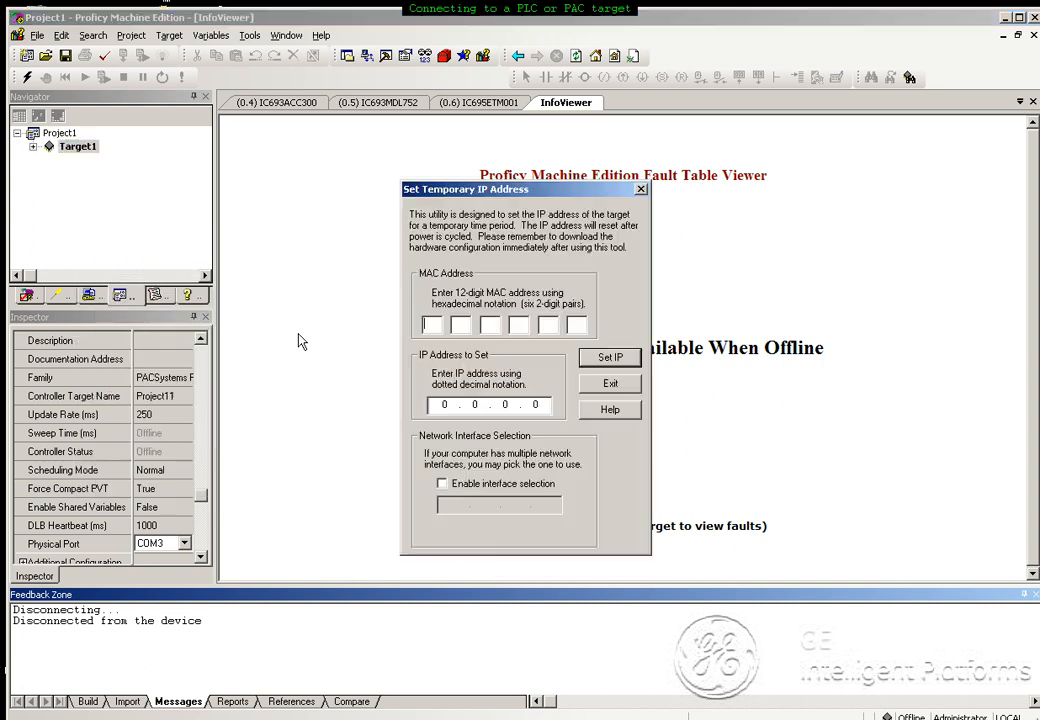
type("00 09 91 00 41 92")
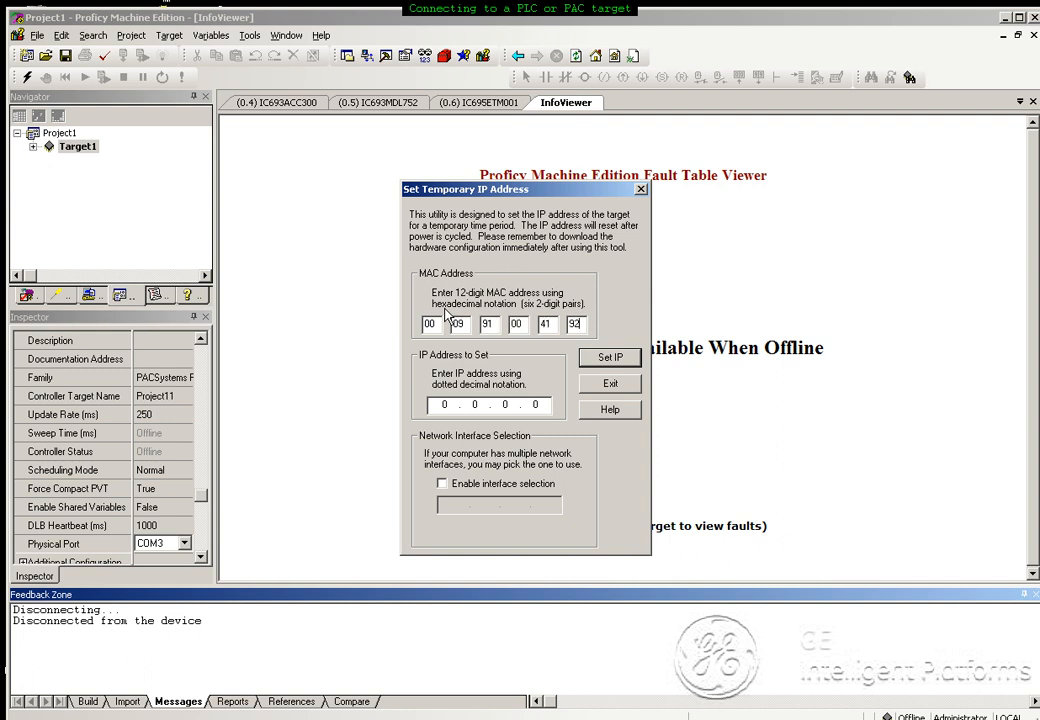
key("Tab")
type("100 . 100 . 100 . 77")
left_click(442, 483)
left_click(548, 507)
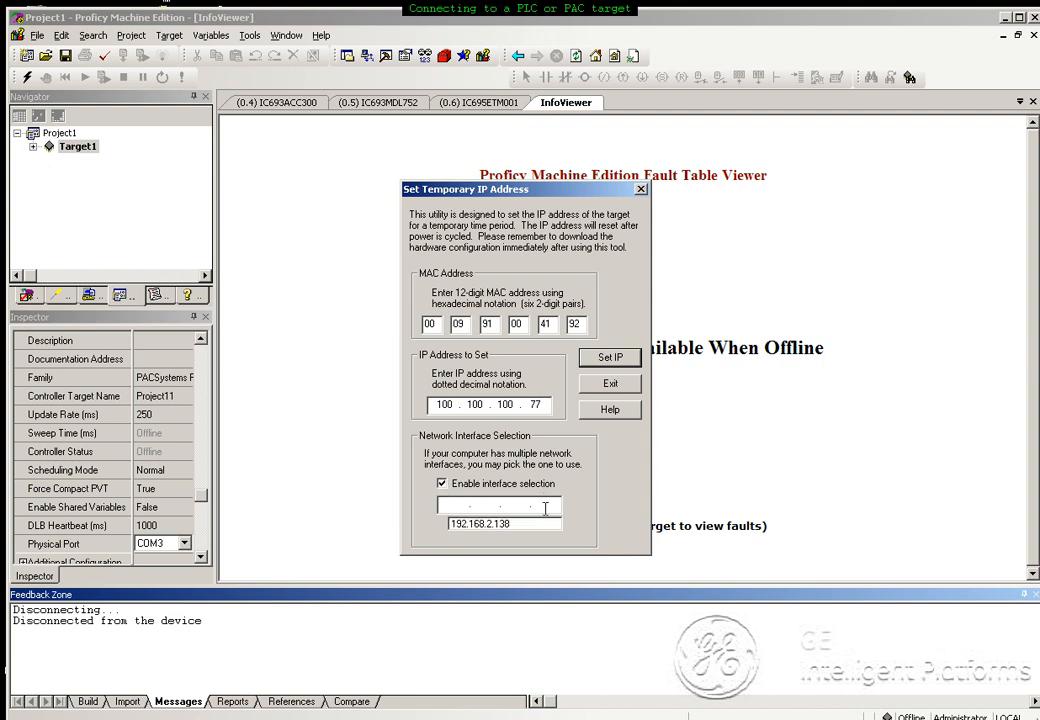
left_click(552, 525)
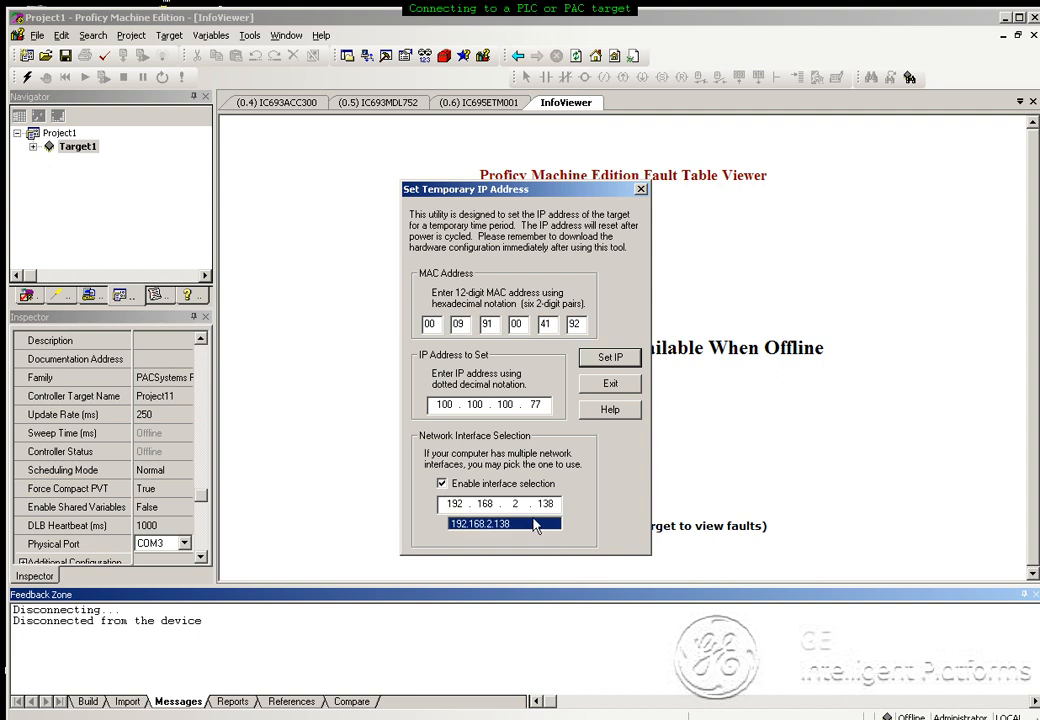
left_click(443, 484)
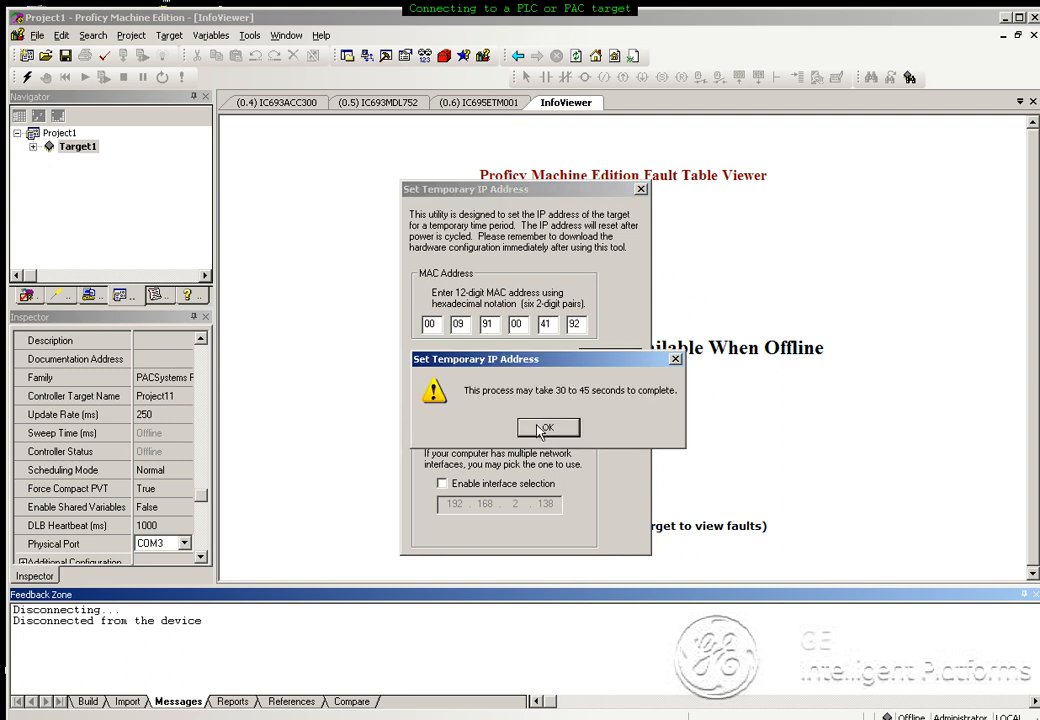
- Send the temporary IP address to the controller, retrying once, and exit the utility
left_click(546, 428)
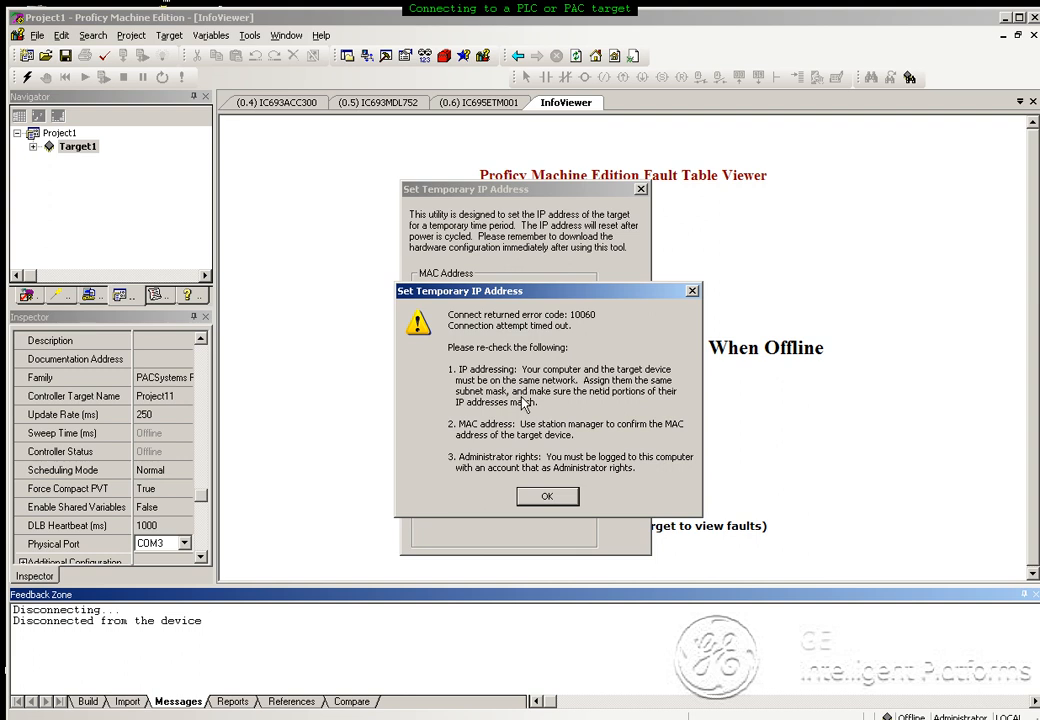
left_click(543, 497)
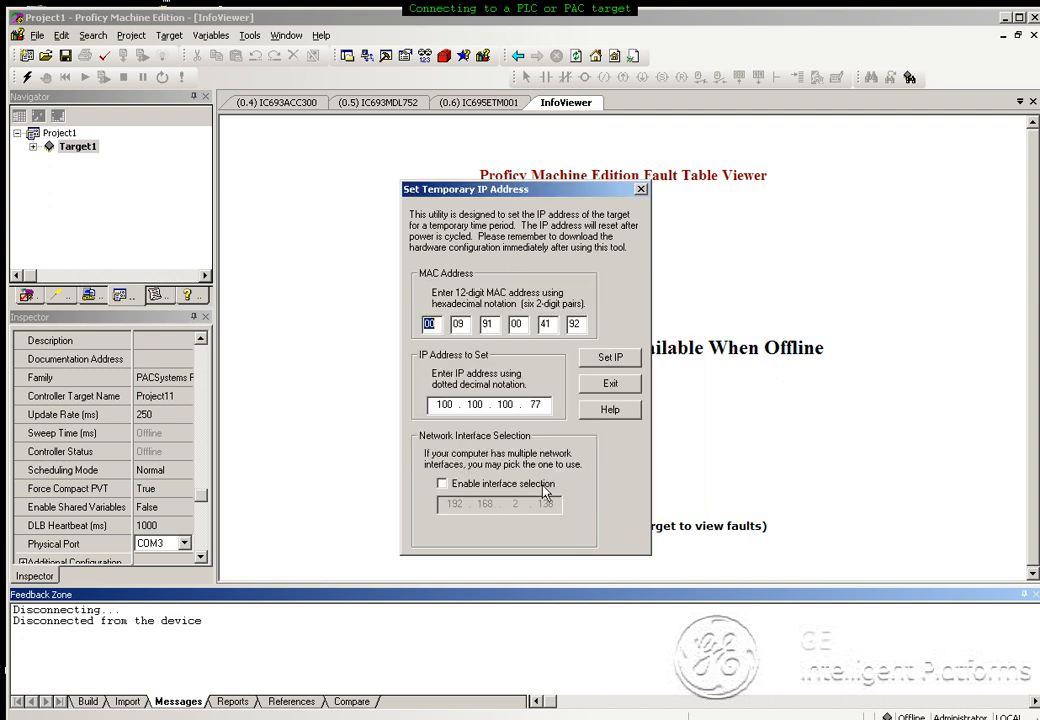
left_click(607, 362)
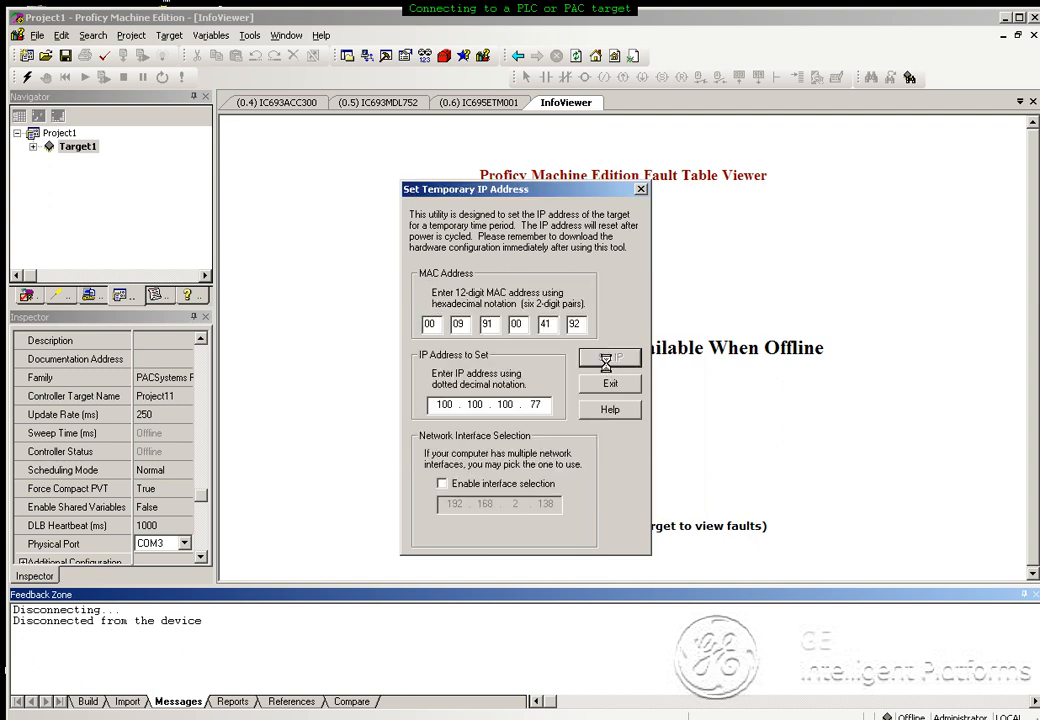
left_click(548, 428)
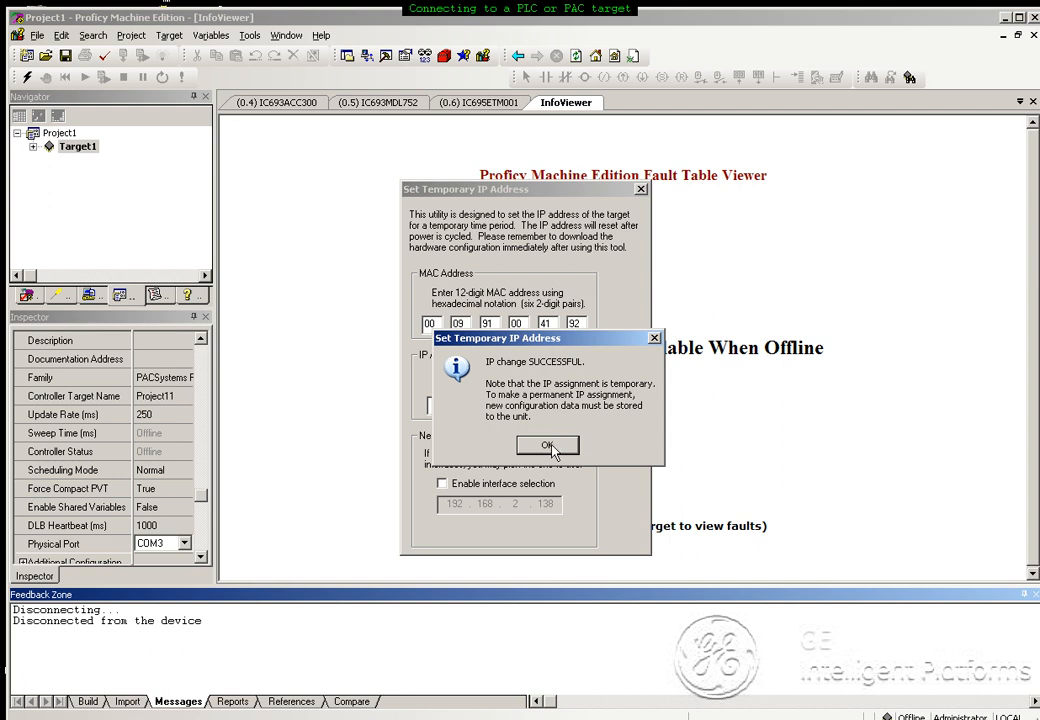
left_click(547, 446)
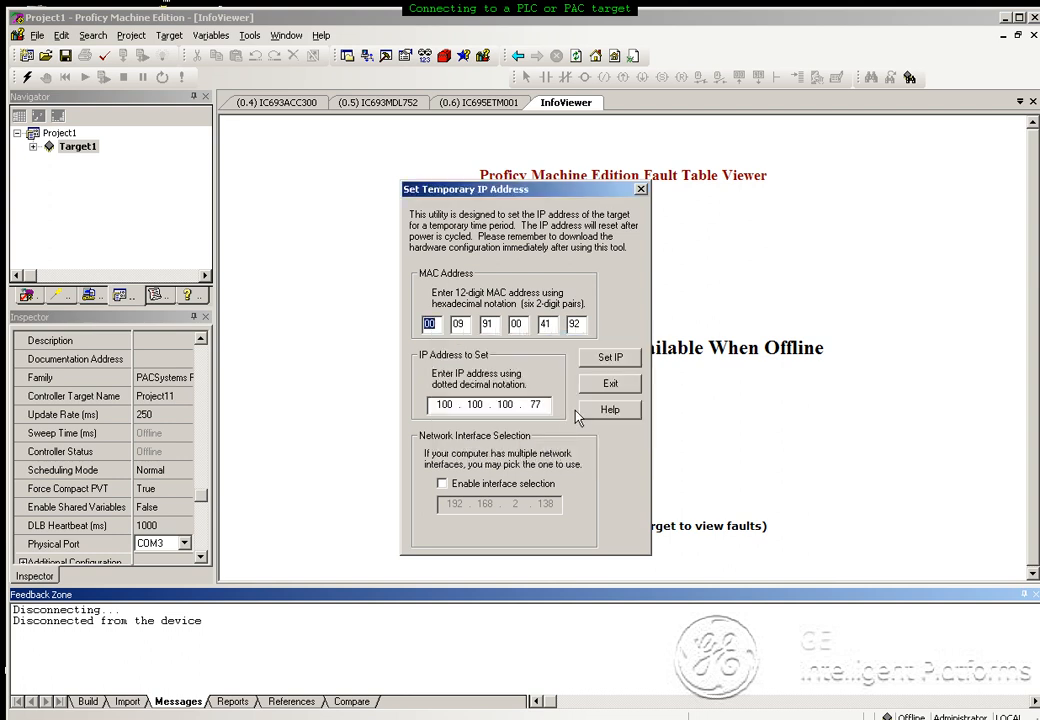
left_click(598, 387)
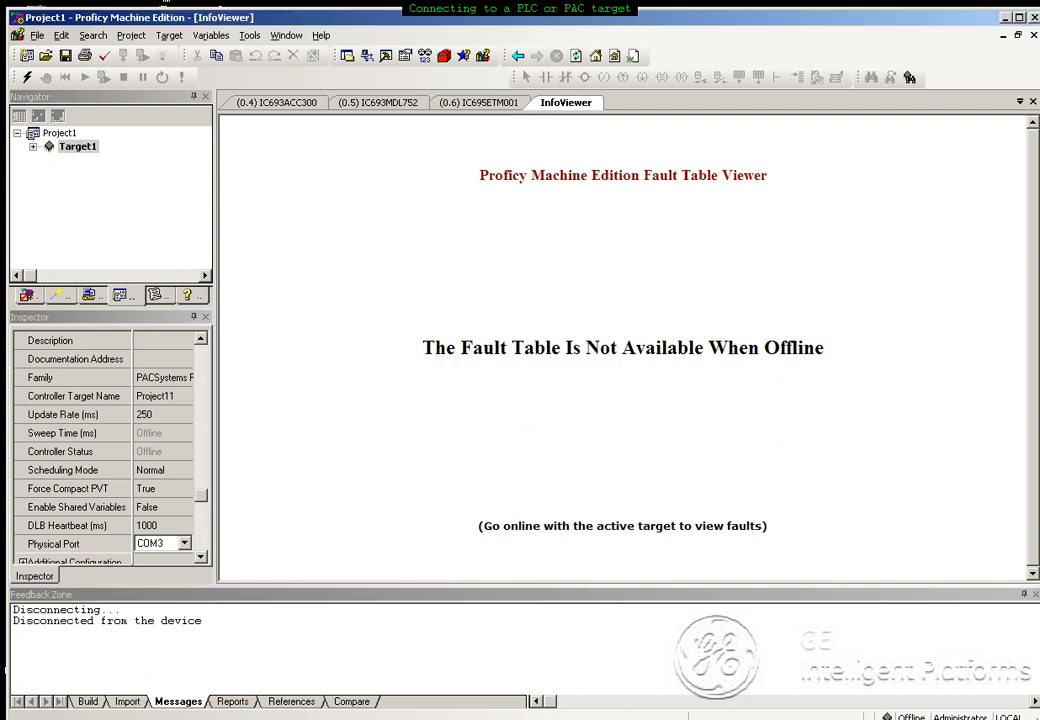
- Check the Local Area Connection's TCP/IP address and subnet mask in Windows Network Connections, and close the windows without making changes
left_click_drag(467, 488, 533, 286)
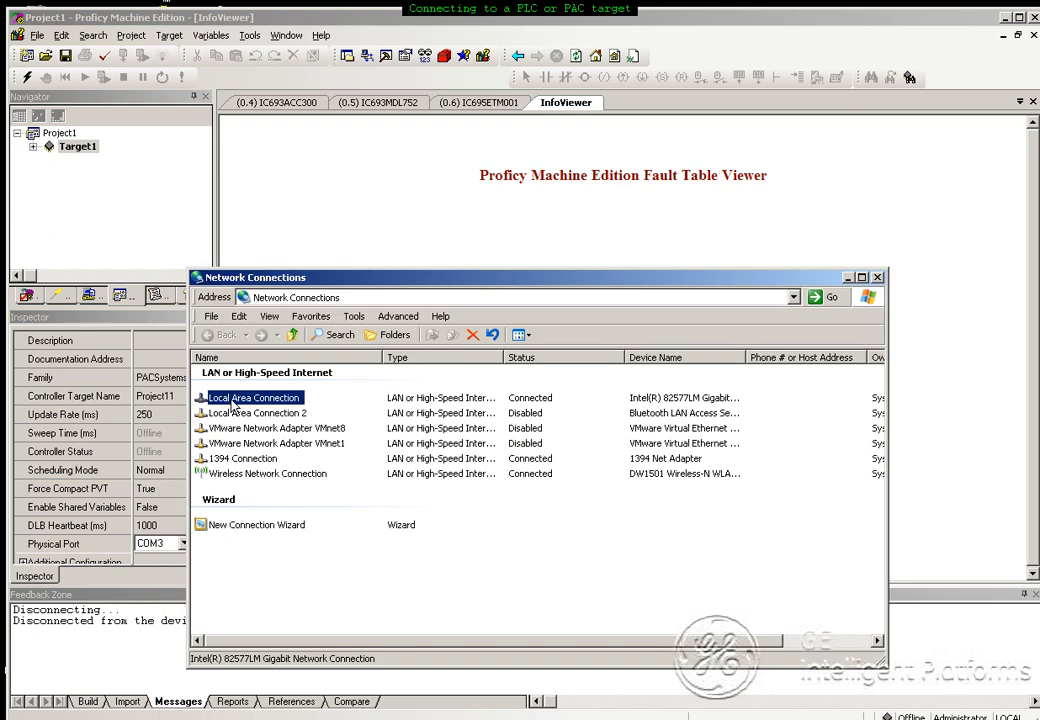
right_click(233, 399)
left_click(262, 531)
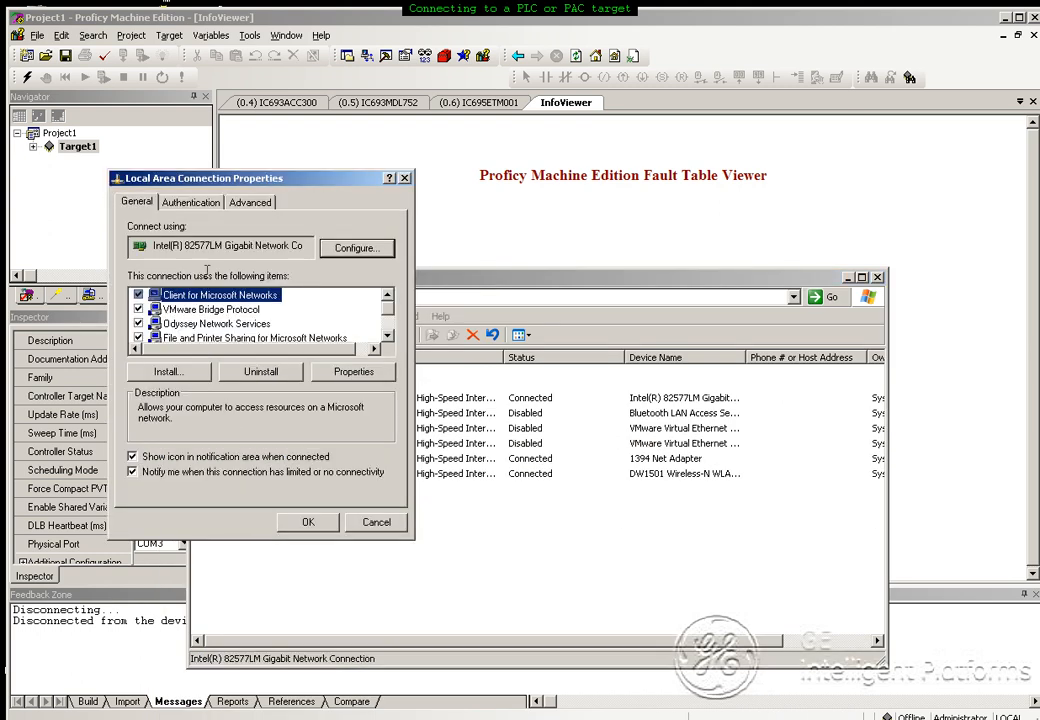
scroll(290, 328, "down", 1)
left_click(215, 323)
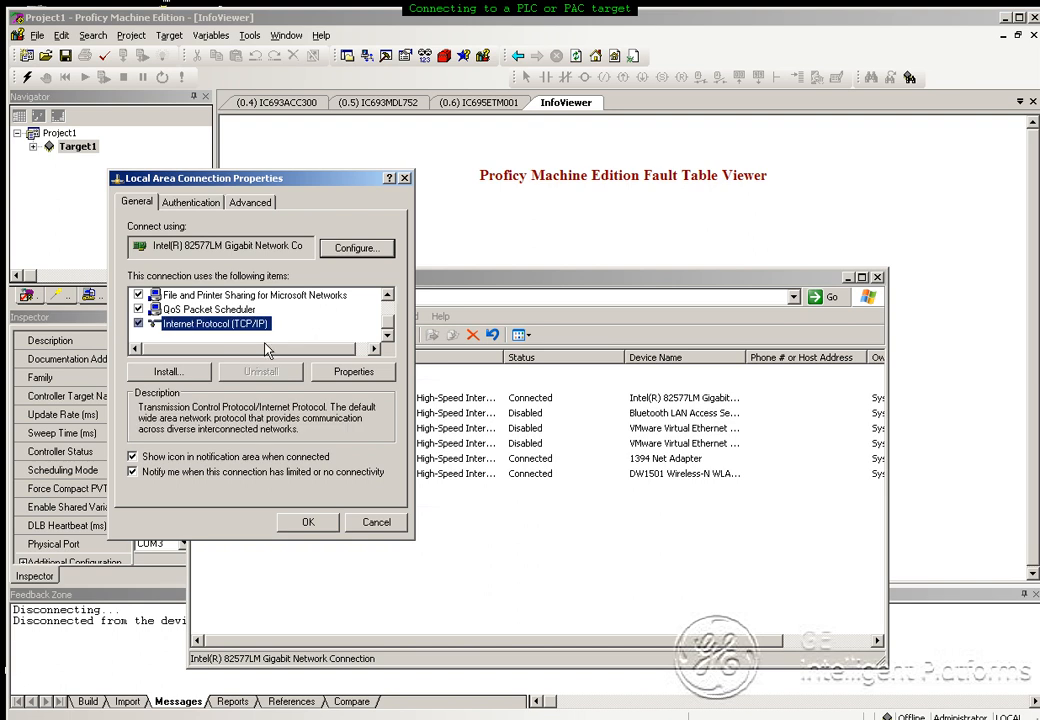
left_click(340, 372)
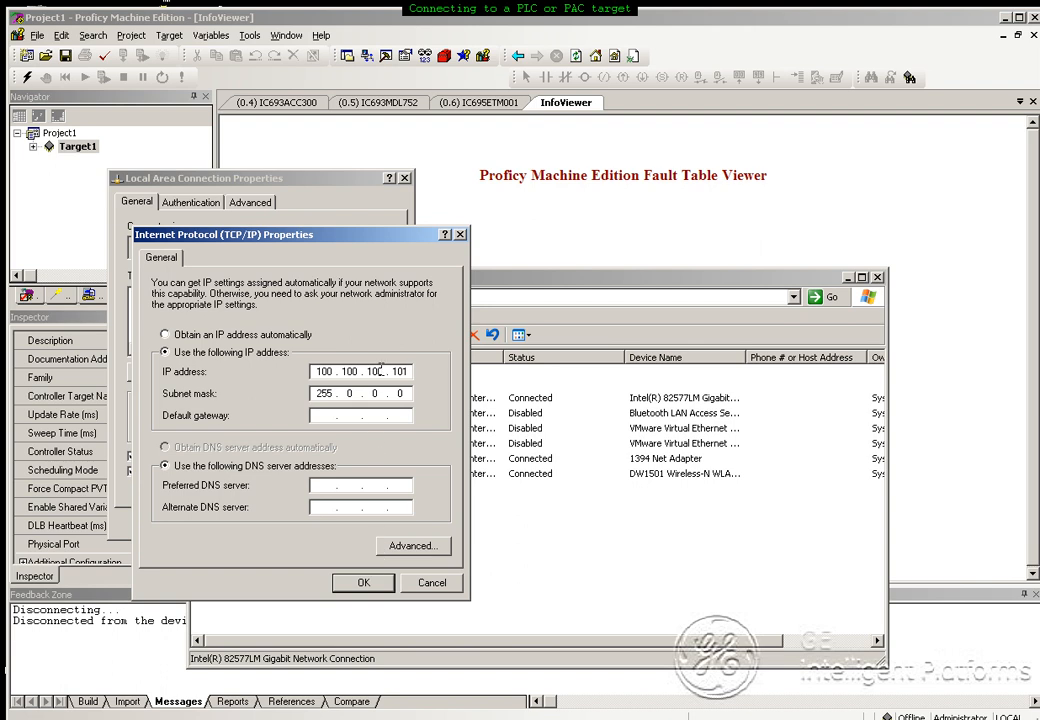
left_click(420, 588)
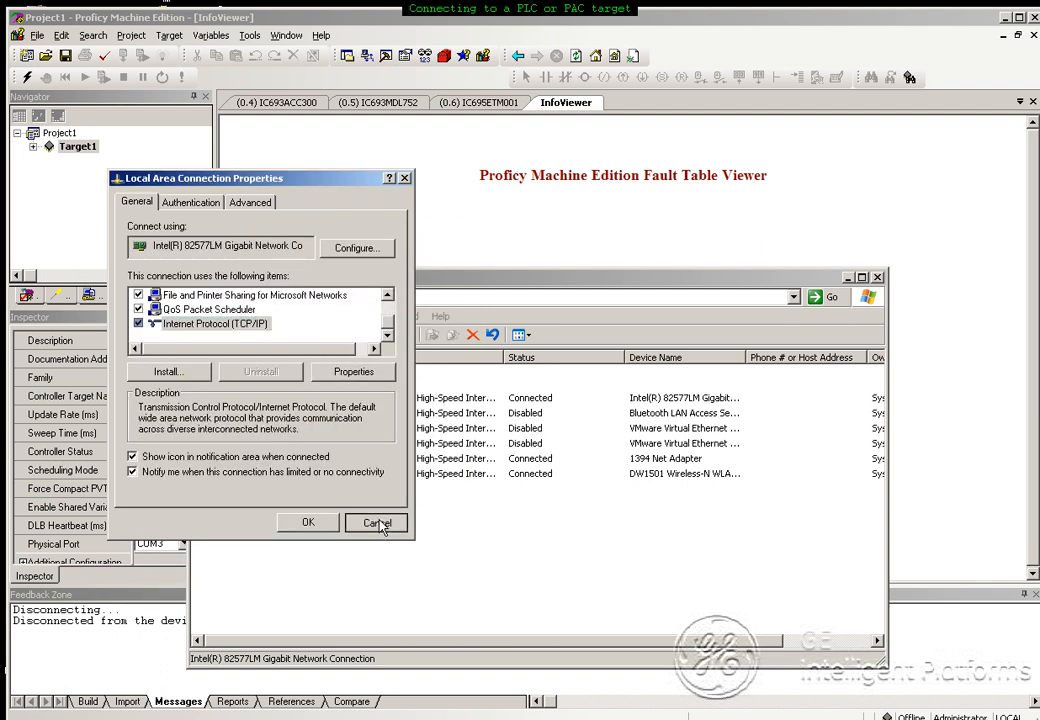
left_click(376, 523)
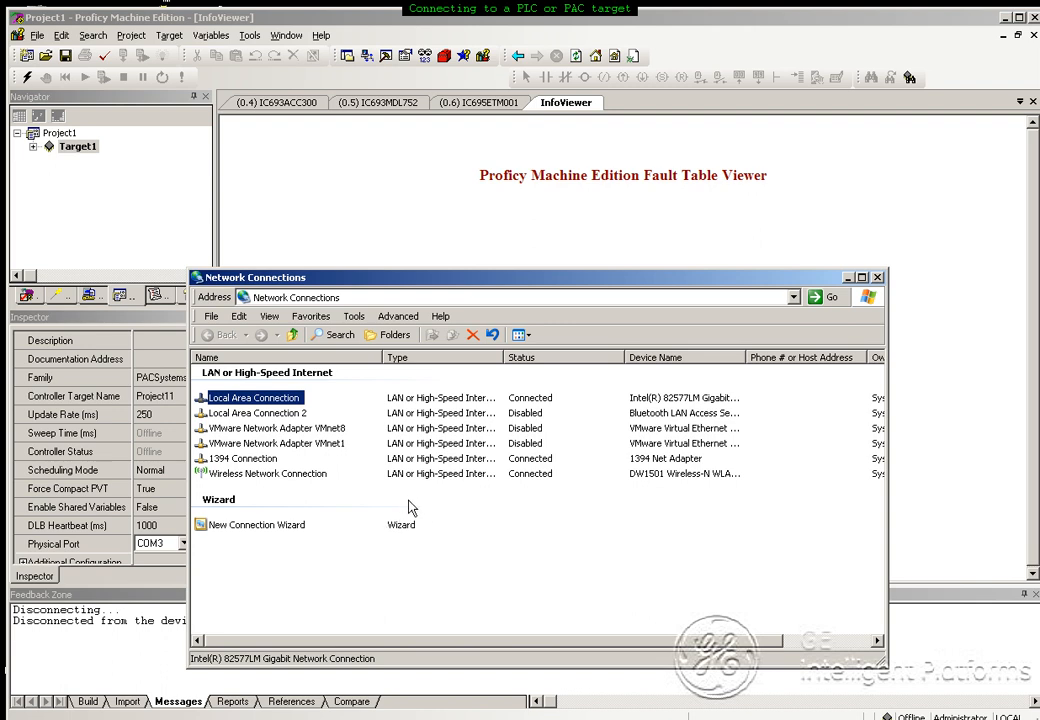
left_click(879, 278)
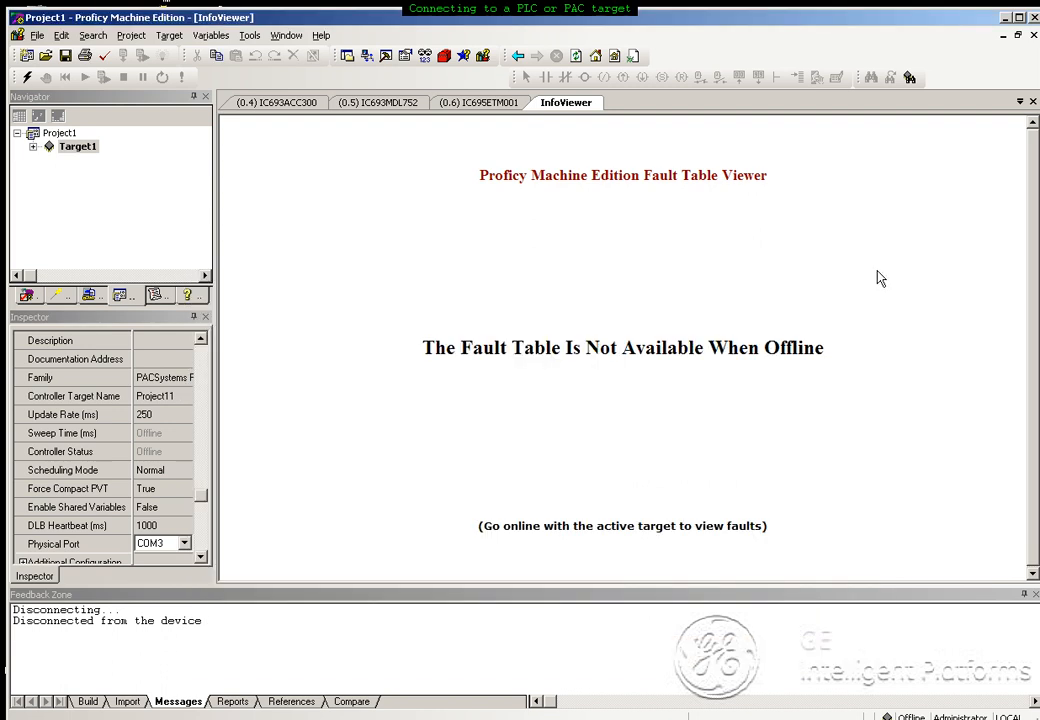
- Select Target1, widen the Inspector, and set the target's physical port to ETHERNET
left_click_drag(212, 219, 144, 219)
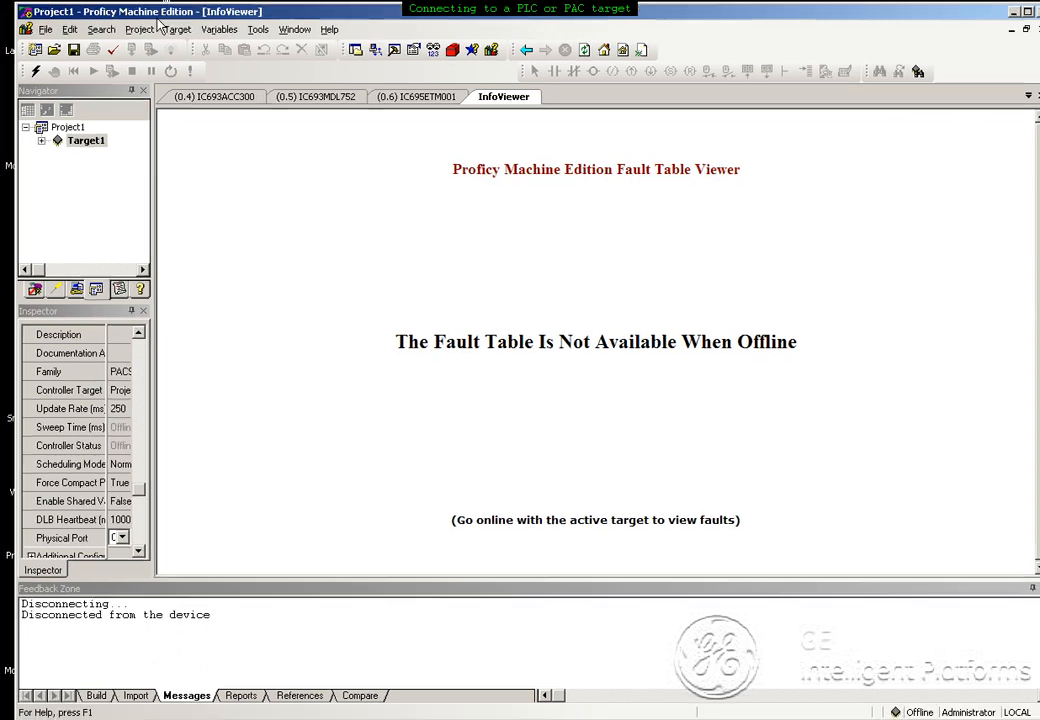
left_click(90, 137)
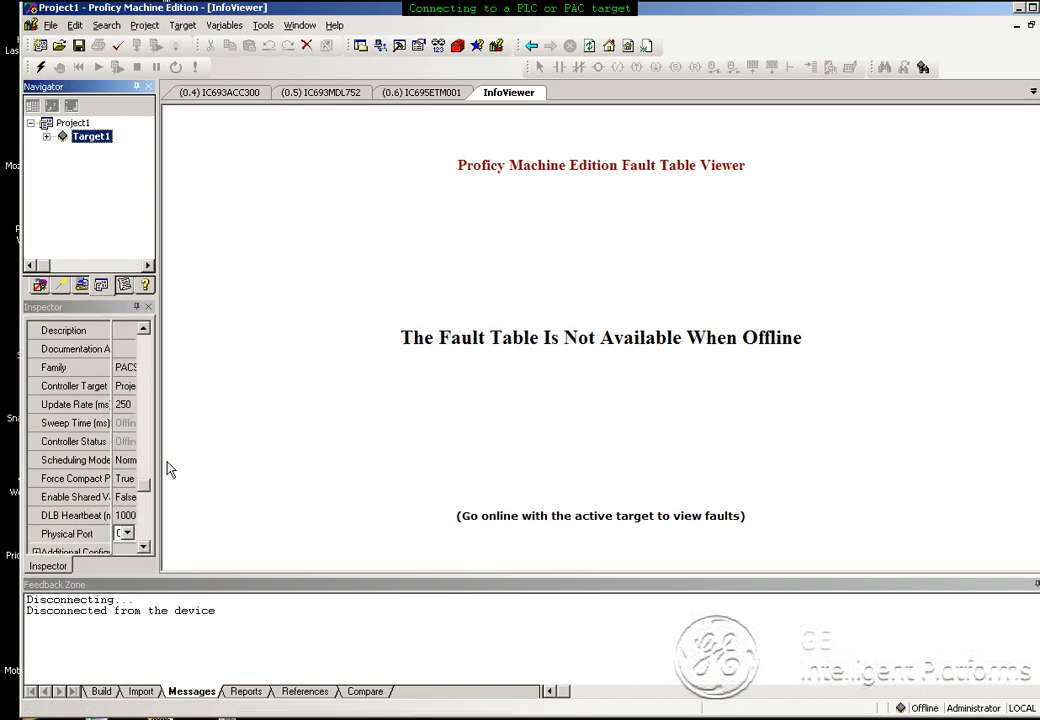
left_click_drag(158, 449, 293, 455)
left_click(264, 533)
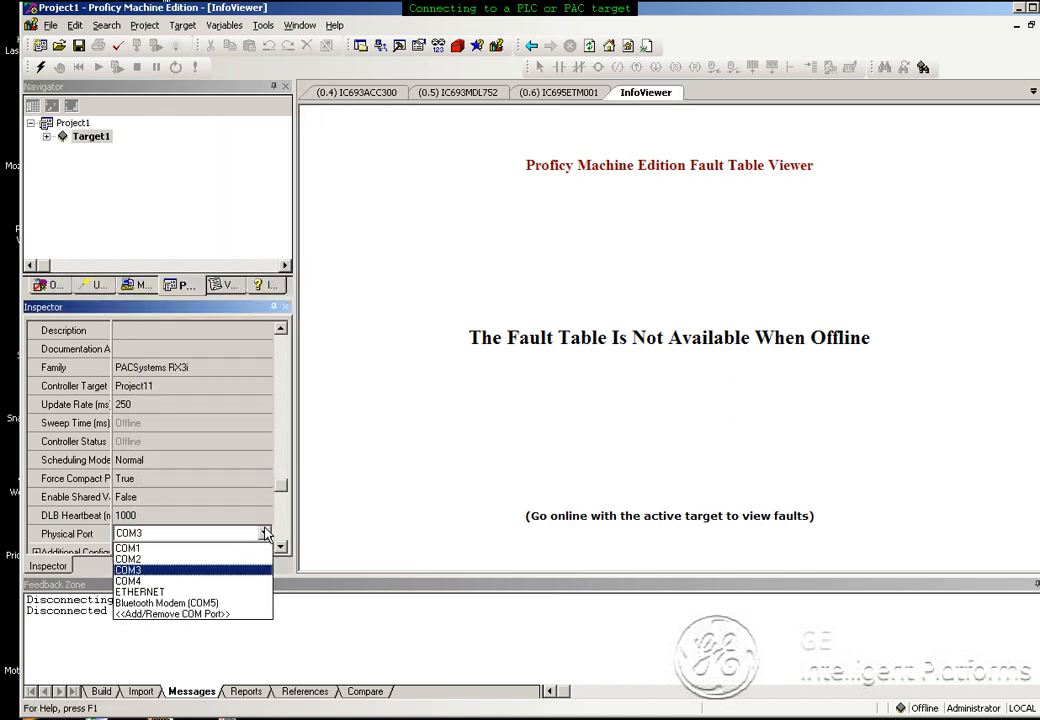
left_click(145, 591)
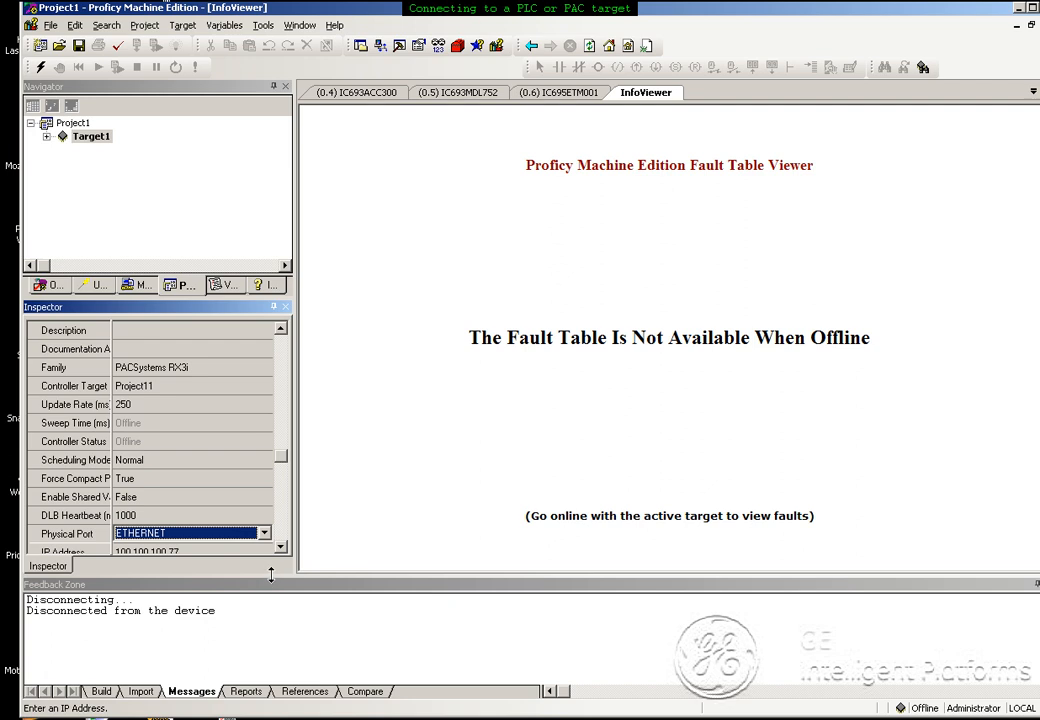
- Take Target1 online over Ethernet and bring its IP address into view in the Inspector
left_click(281, 548)
left_click(281, 548)
left_click(87, 148)
left_click(40, 66)
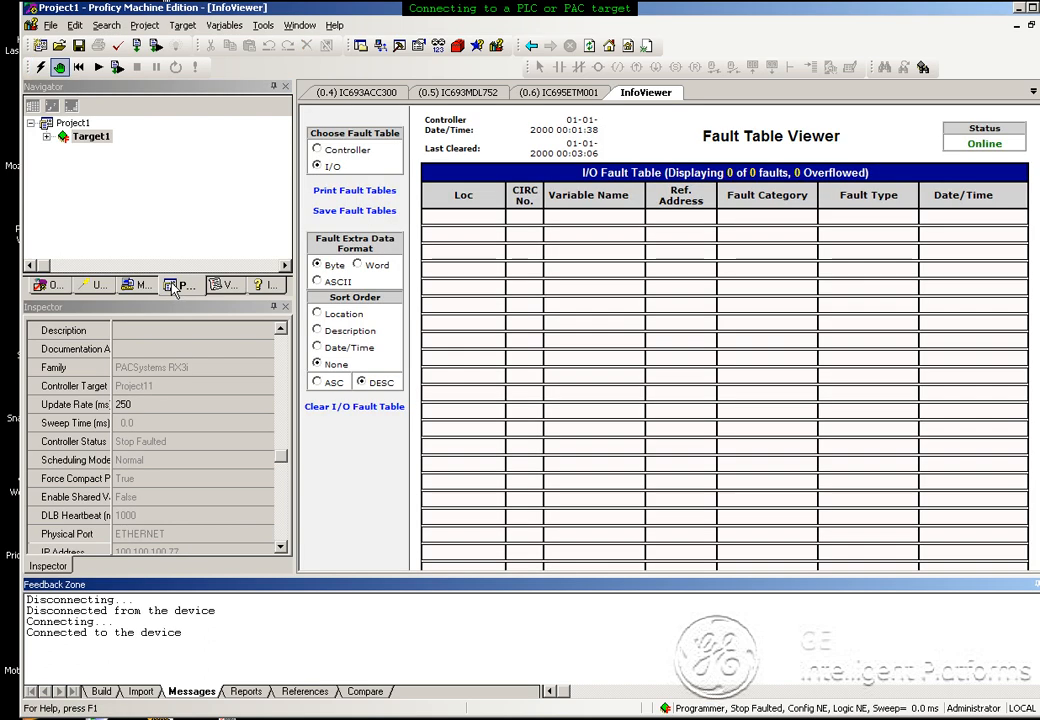
left_click(279, 549)
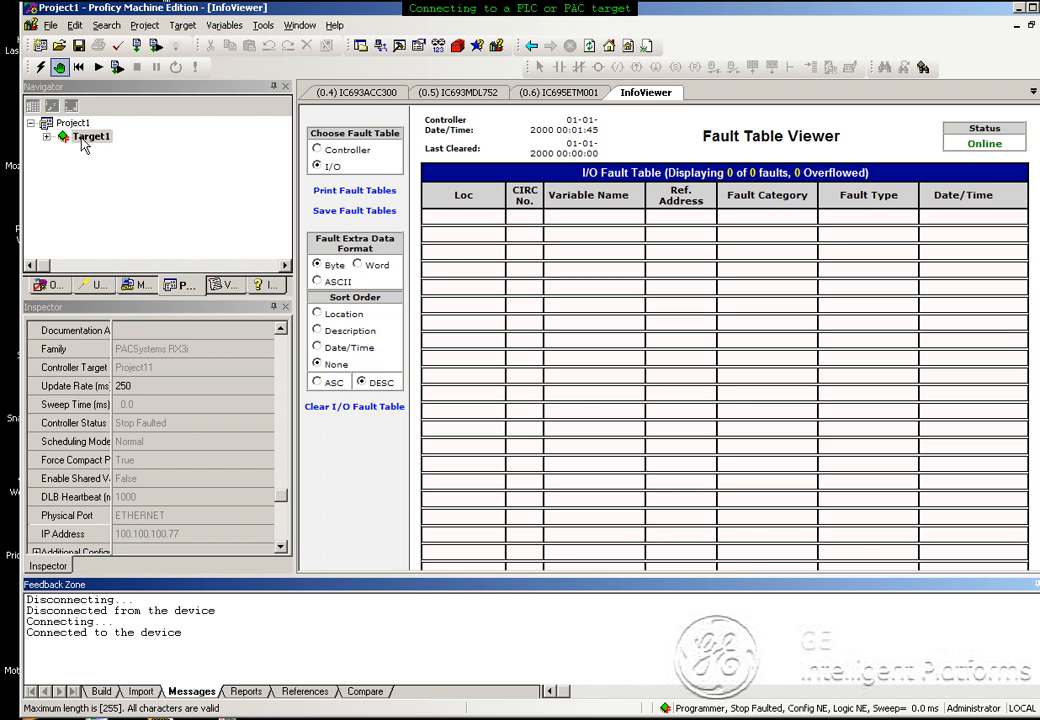
- Download only the hardware configuration and motion to the controller over Ethernet, continuing despite the target name mismatch
left_click(117, 45)
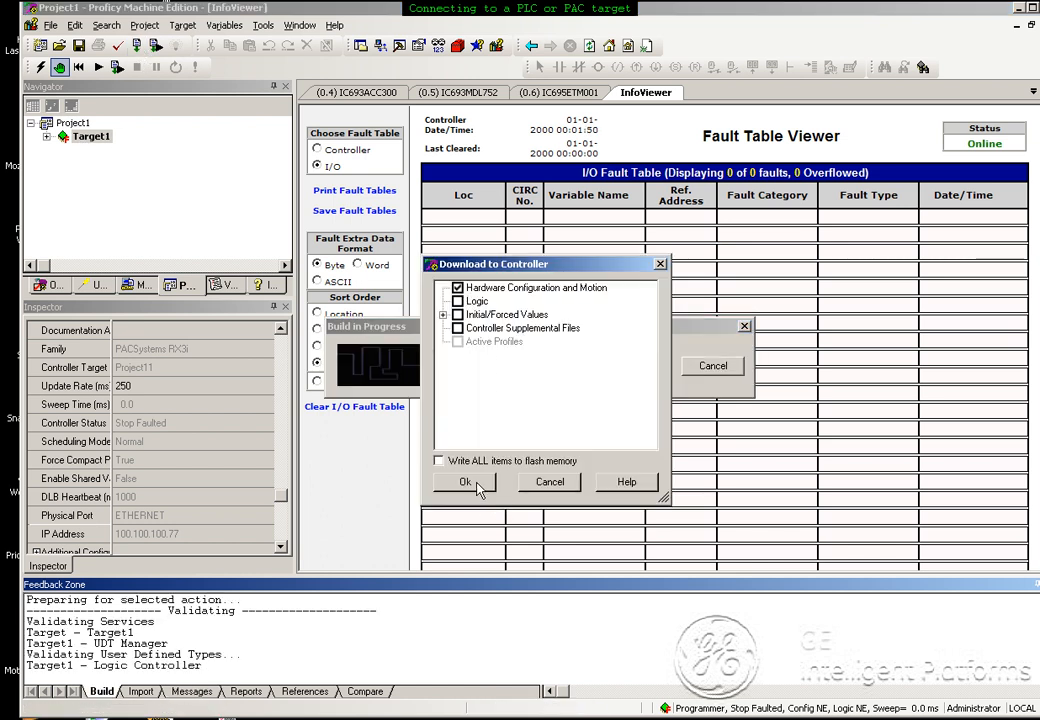
left_click(466, 483)
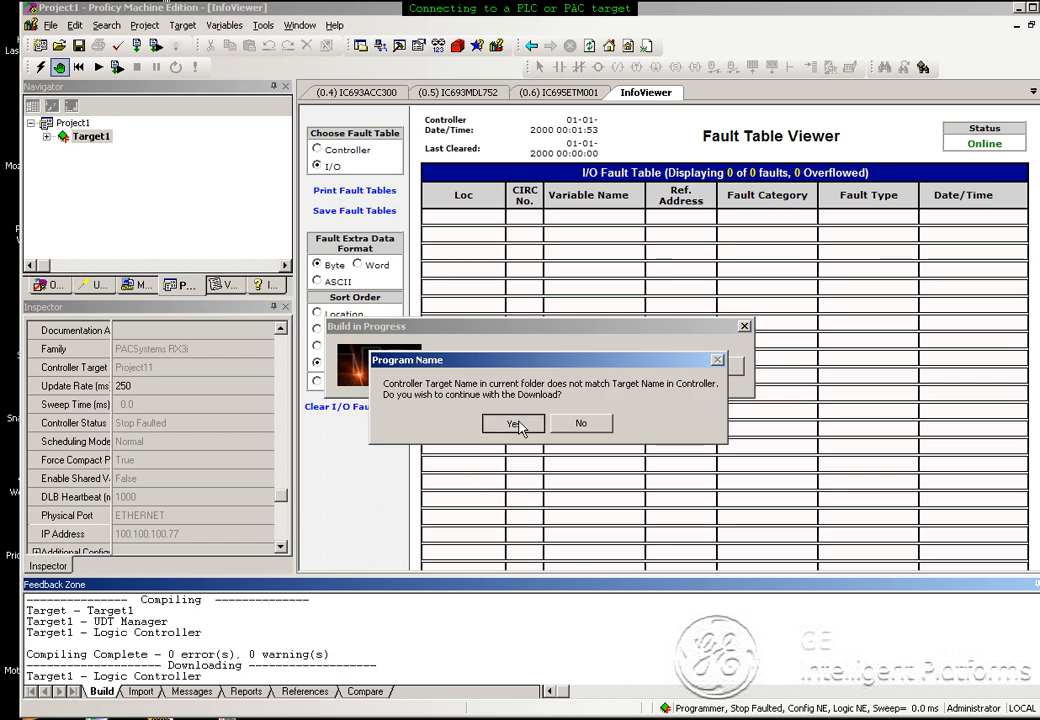
left_click(513, 425)
left_click(517, 441)
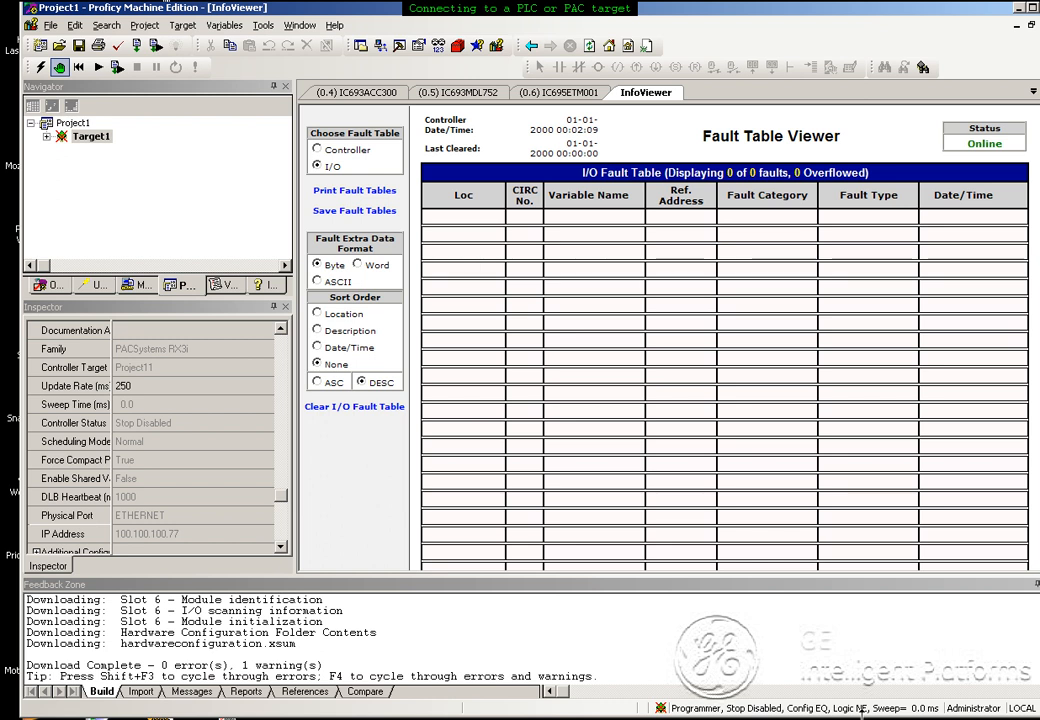
left_click_drag(862, 714, 862, 719)
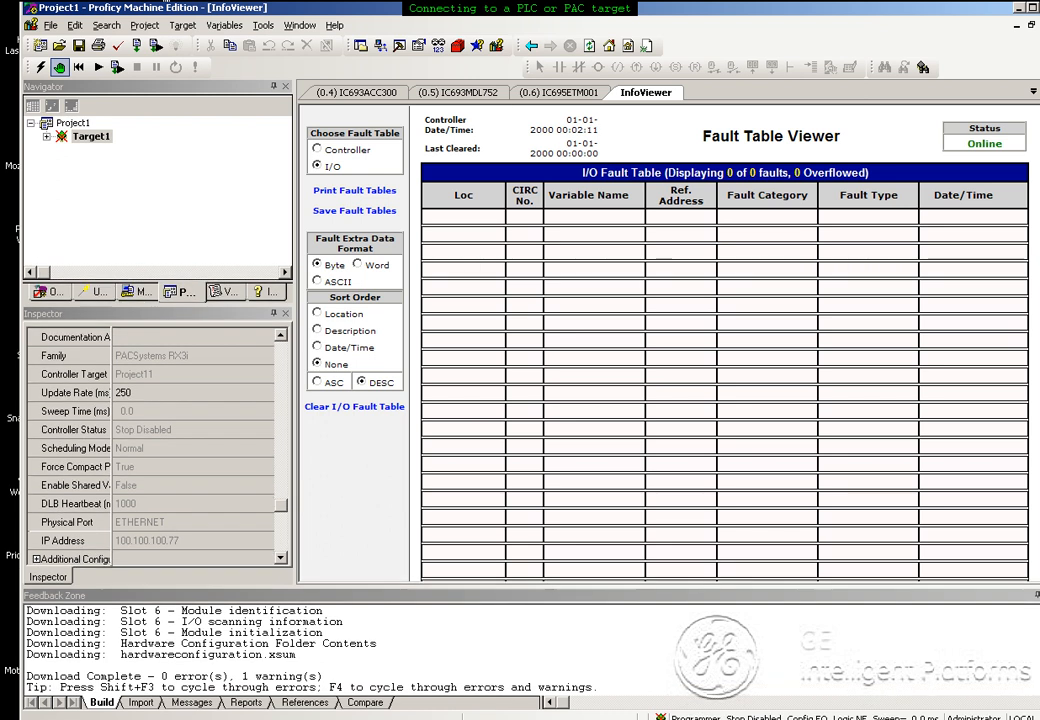